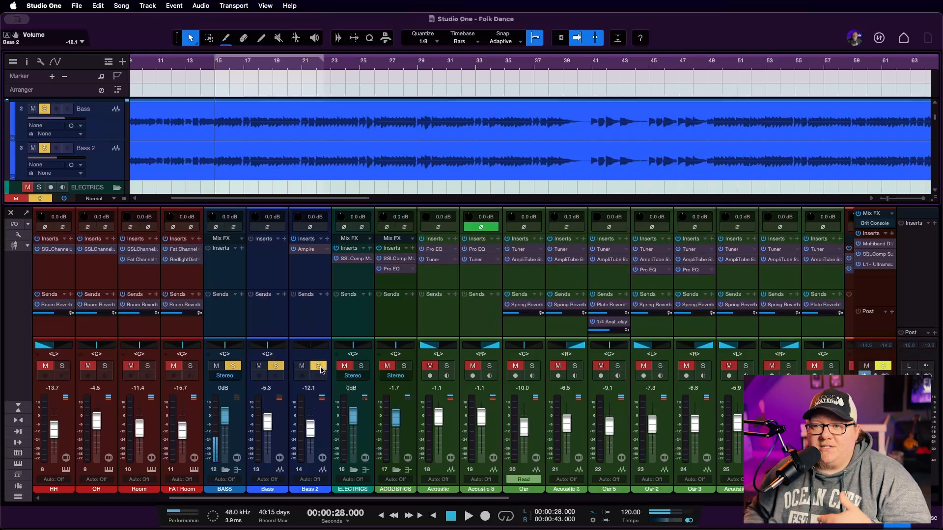
Remove the solo from Bass 2 and play the Bass track on its own.
{"action": "left_click", "coordinate": [320, 368]}
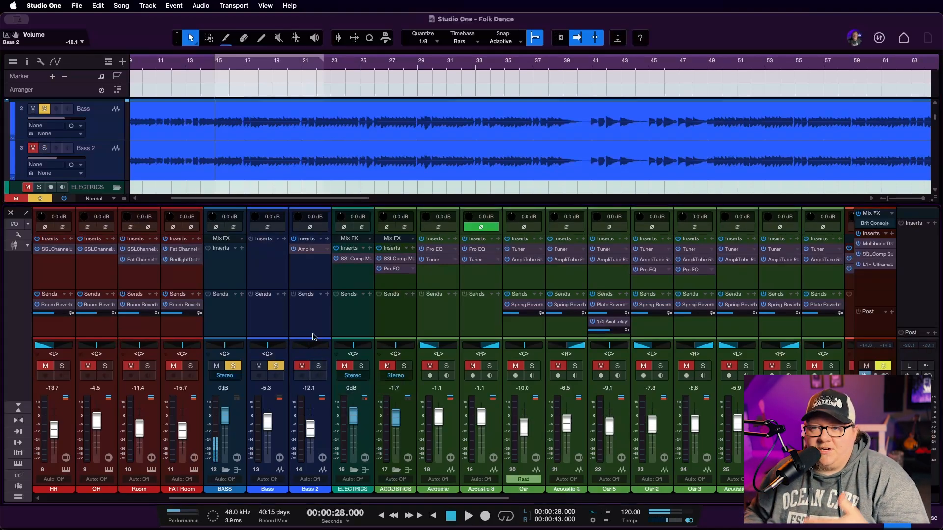
{"action": "key", "text": "space"}
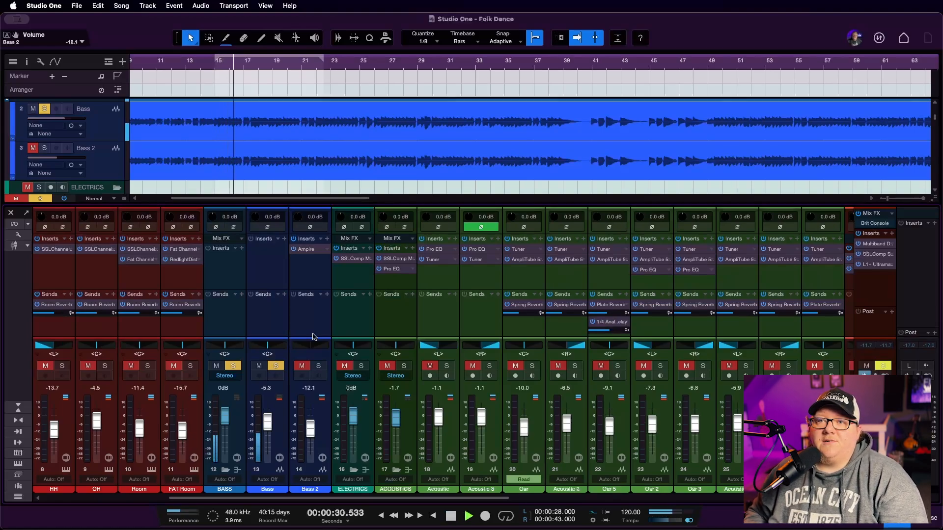
{"action": "key", "text": "space"}
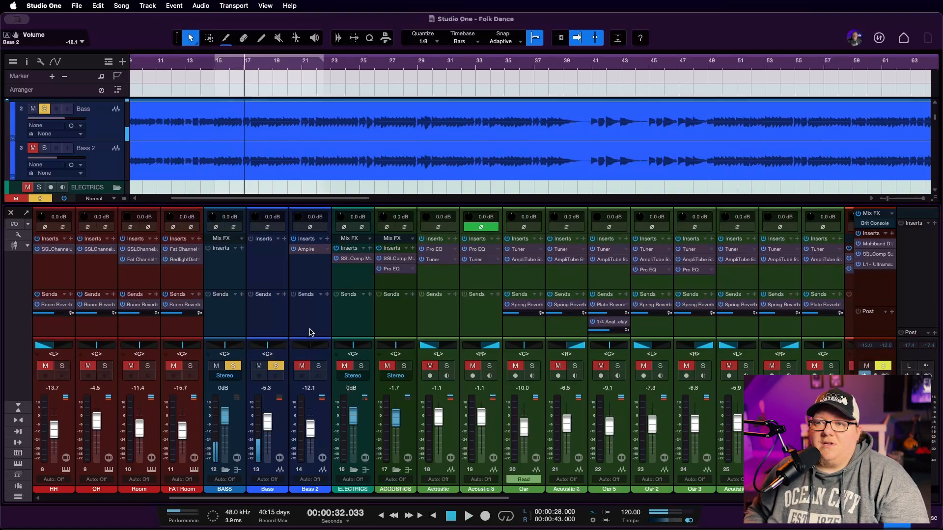
Solo Bass 2 instead of Bass and play it on its own.
{"action": "left_click", "coordinate": [318, 366]}
{"action": "left_click", "coordinate": [302, 366]}
{"action": "left_click", "coordinate": [276, 366]}
{"action": "left_click", "coordinate": [259, 366]}
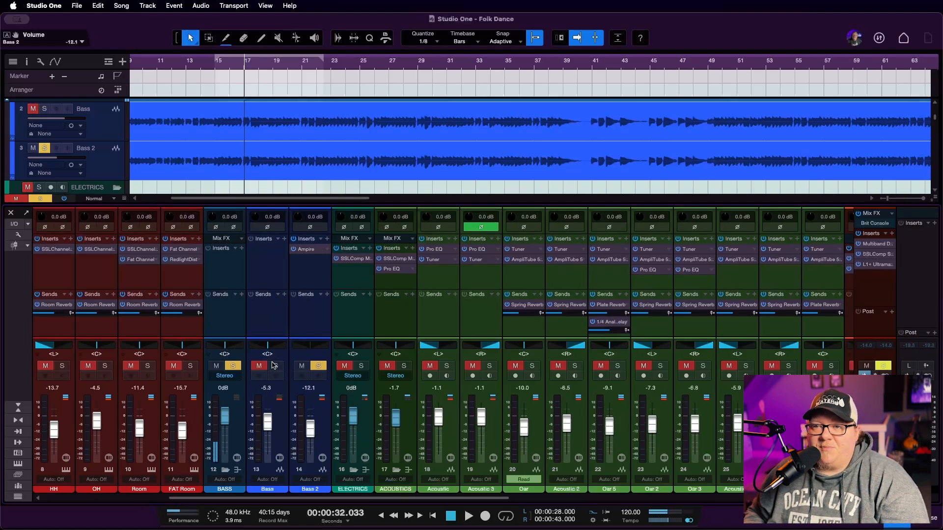
{"action": "key", "text": "space"}
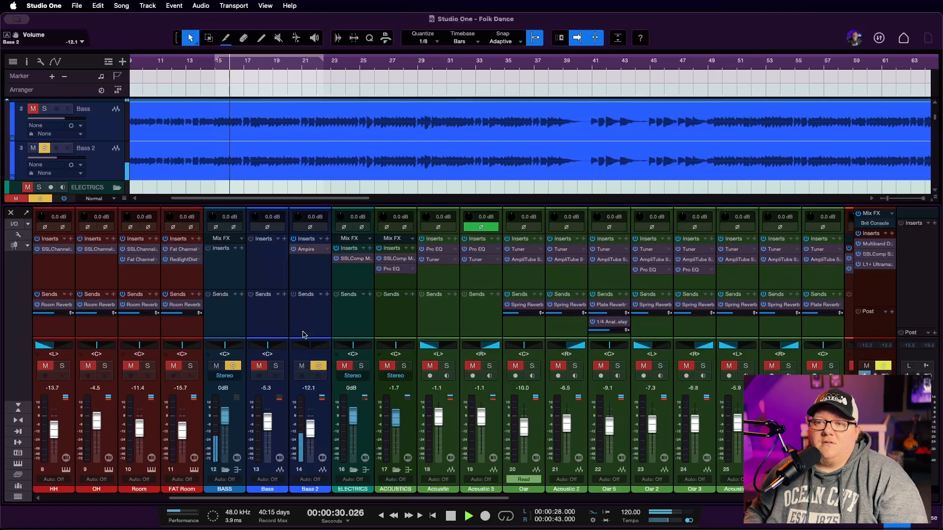
{"action": "key", "text": "space"}
Examine the Ampire insert on Bass 2, add Bass to the solo and play both bass tracks together.
{"action": "left_click", "coordinate": [316, 250]}
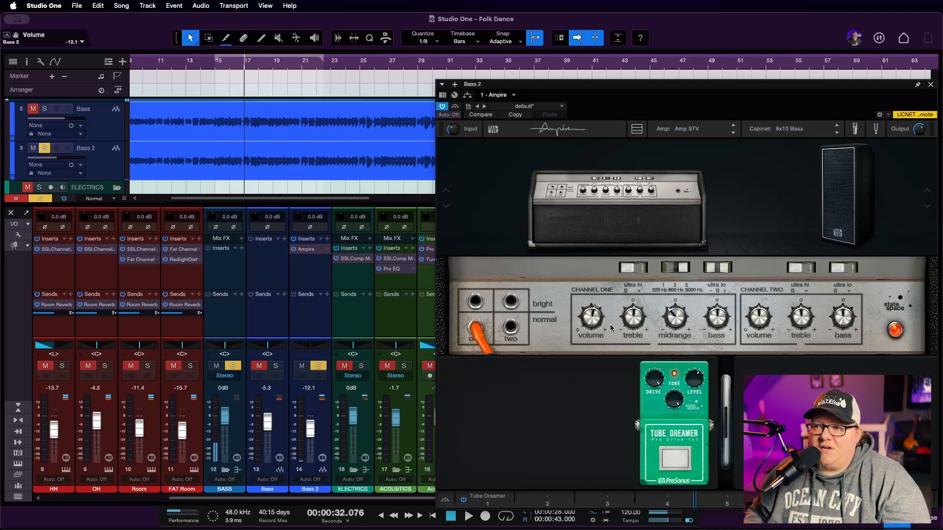
{"action": "mouse_move", "coordinate": [597, 325]}
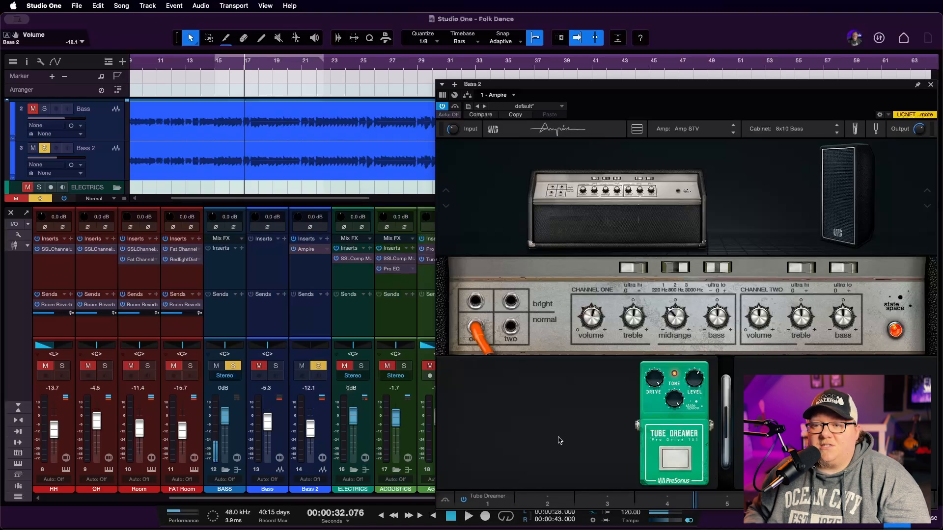
{"action": "left_click", "coordinate": [276, 368]}
{"action": "key", "text": "space"}
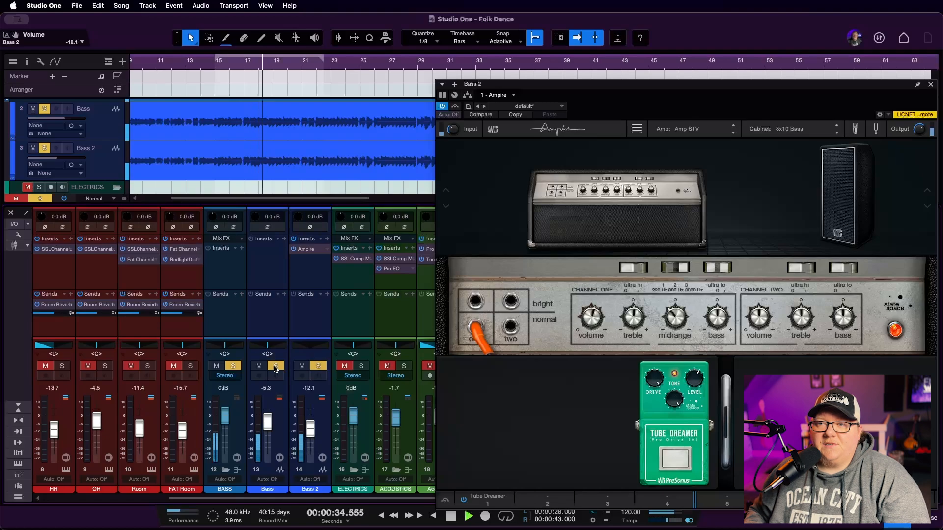
{"action": "key", "text": "space"}
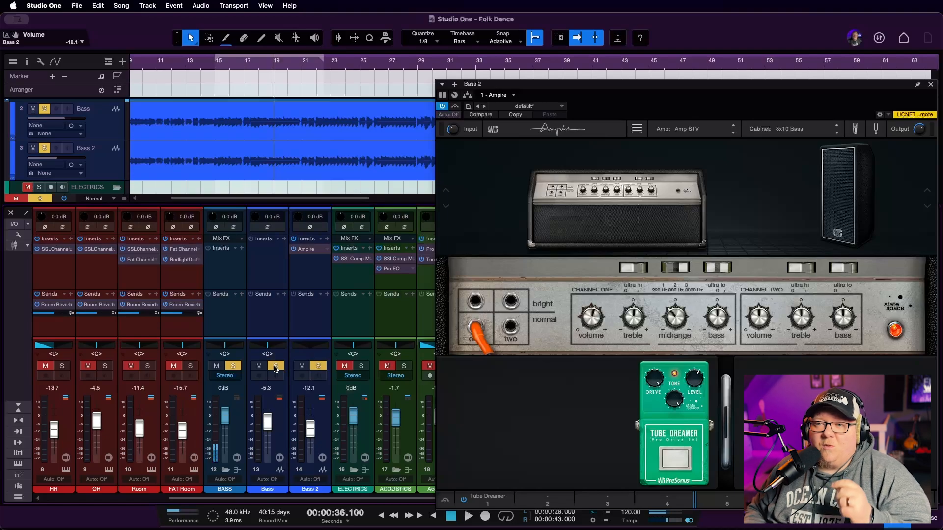
Close Ampire, return to the loop start and play the full mix with the BASS folder's solo released.
{"action": "left_click", "coordinate": [931, 85]}
{"action": "key", "text": "KP_1"}
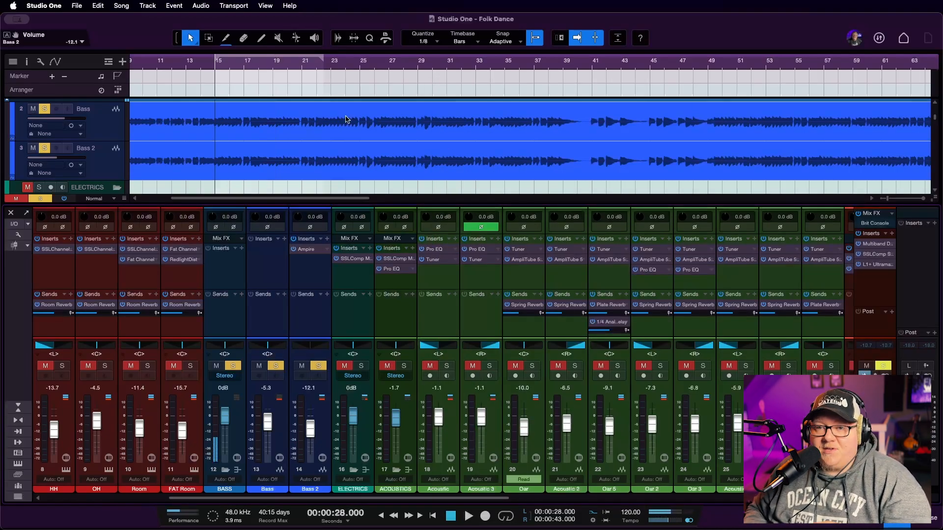
{"action": "left_click", "coordinate": [234, 366]}
{"action": "key", "text": "space"}
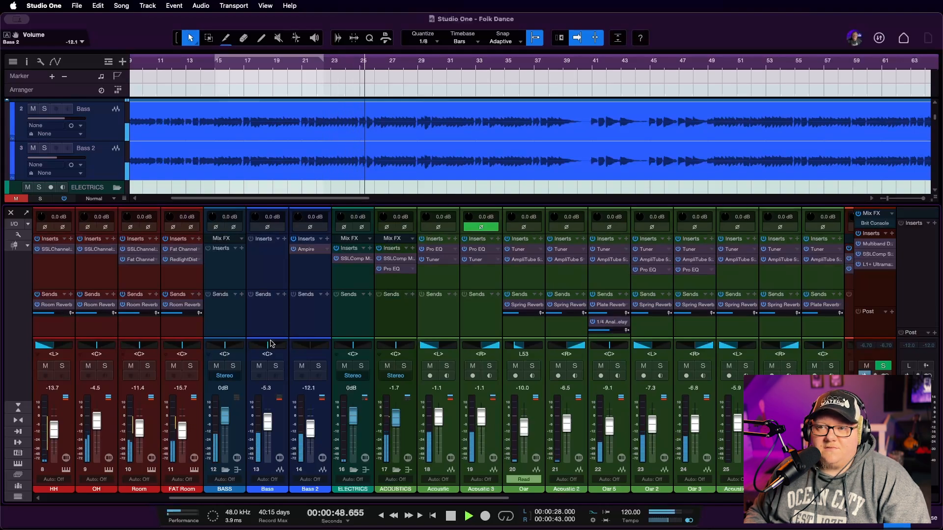
{"action": "key", "text": "space"}
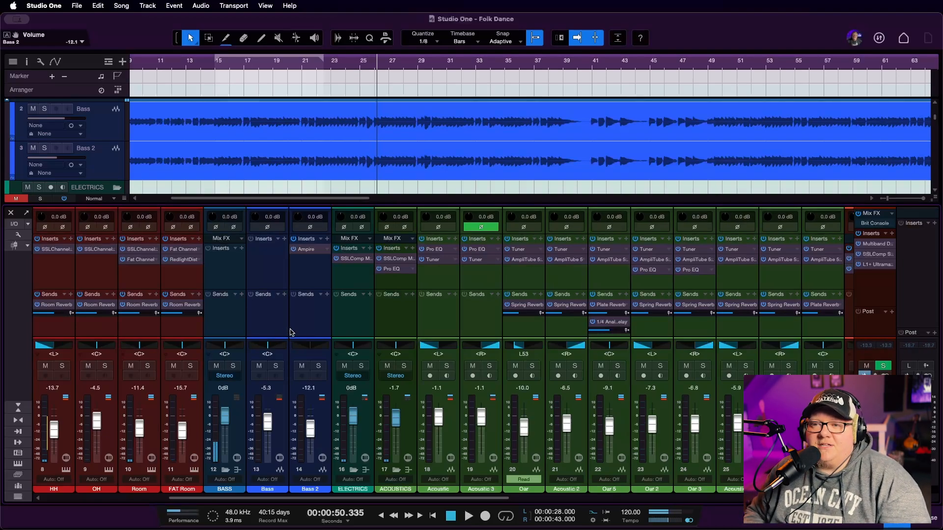
Solo the Bass track and insert Pro EQ on it from the PreSonus effects.
{"action": "left_click", "coordinate": [278, 367]}
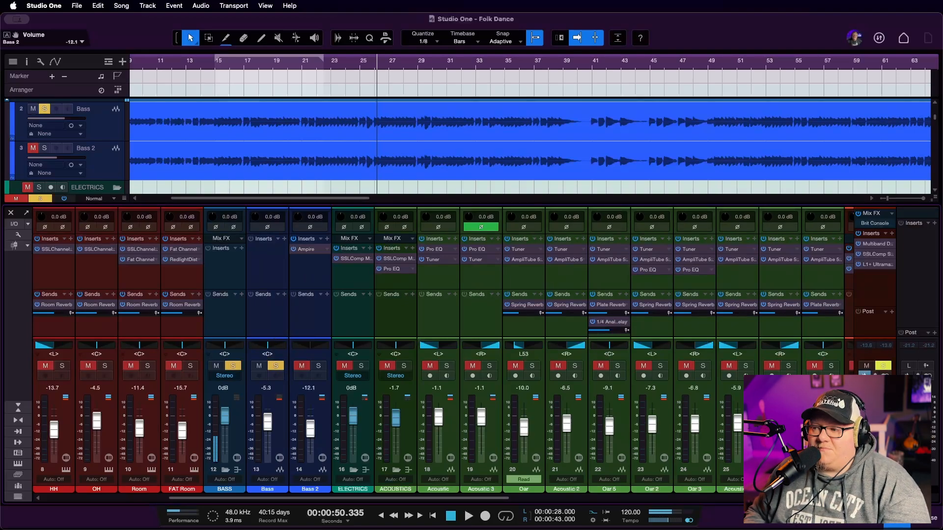
{"action": "left_click", "coordinate": [875, 523]}
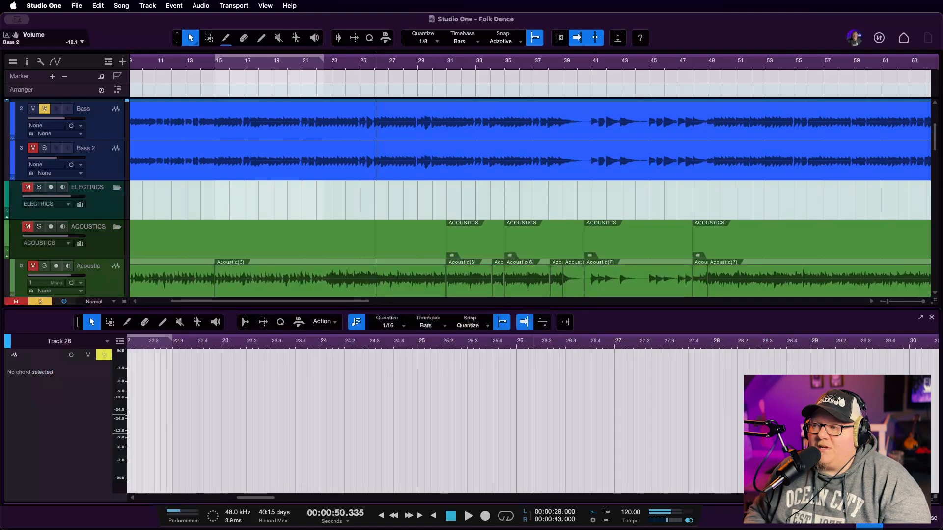
{"action": "left_click", "coordinate": [898, 520]}
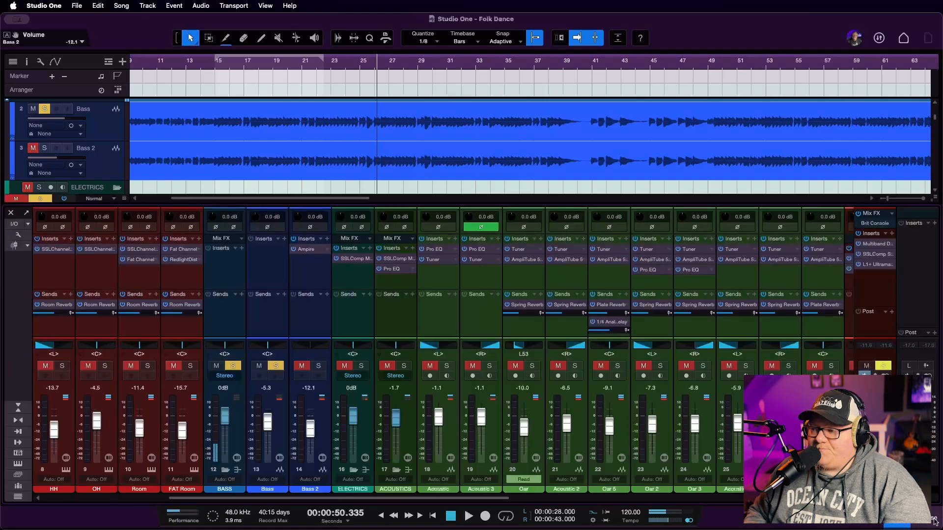
{"action": "left_click", "coordinate": [925, 520]}
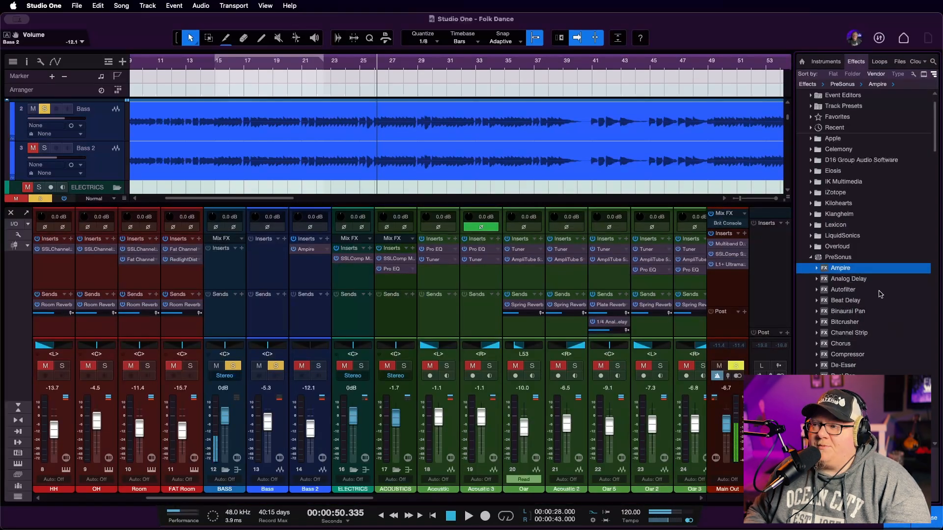
{"action": "scroll", "coordinate": [879, 294], "scroll_direction": "down", "scroll_amount": 7}
{"action": "left_click_drag", "start_coordinate": [850, 397], "coordinate": [265, 255]}
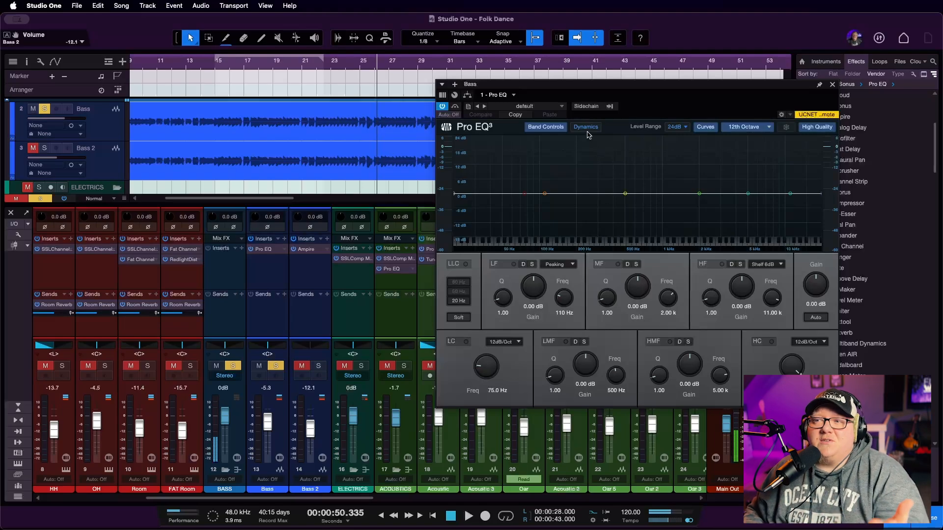
Play the bass from the loop start and enable Pro EQ's LMF band with about 15.12 dB gain, Q 3.20, at 139 Hz.
{"action": "left_click_drag", "start_coordinate": [576, 91], "coordinate": [462, 165]}
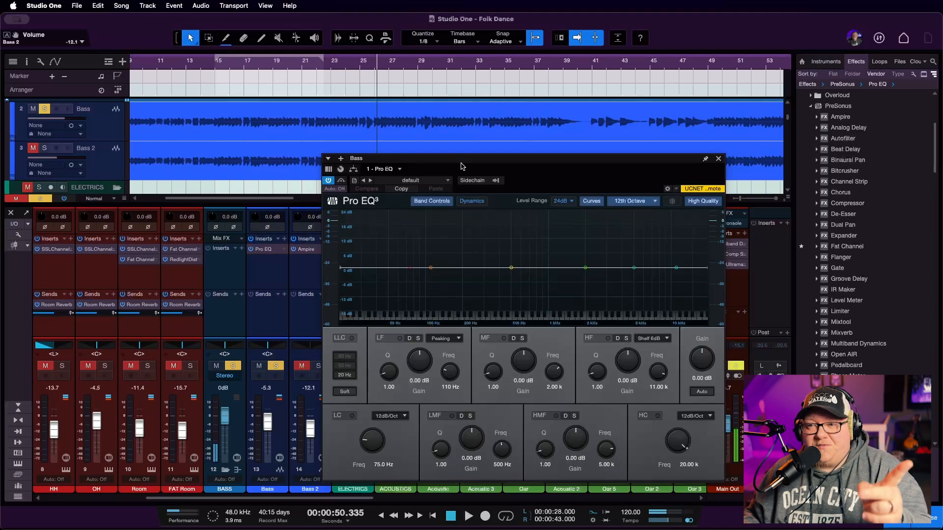
{"action": "key", "text": "KP_1"}
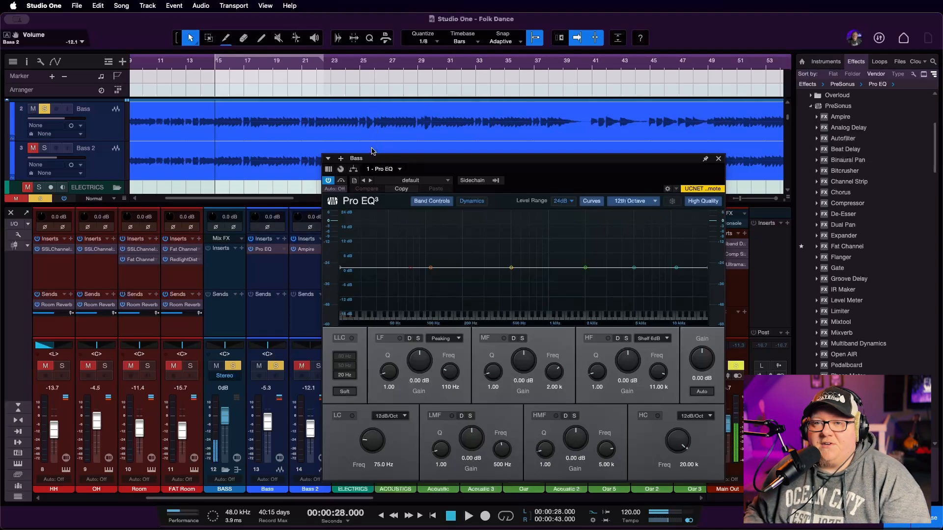
{"action": "key", "text": "space"}
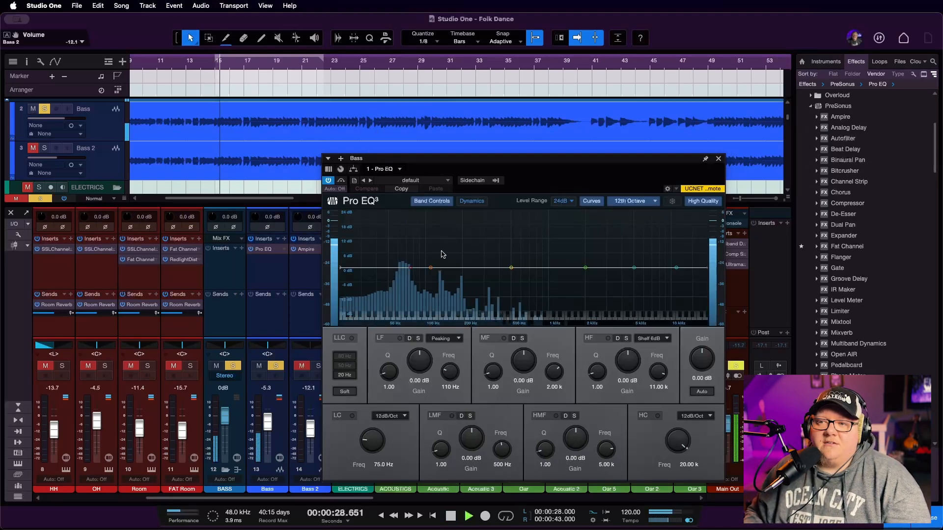
{"action": "left_click", "coordinate": [440, 417]}
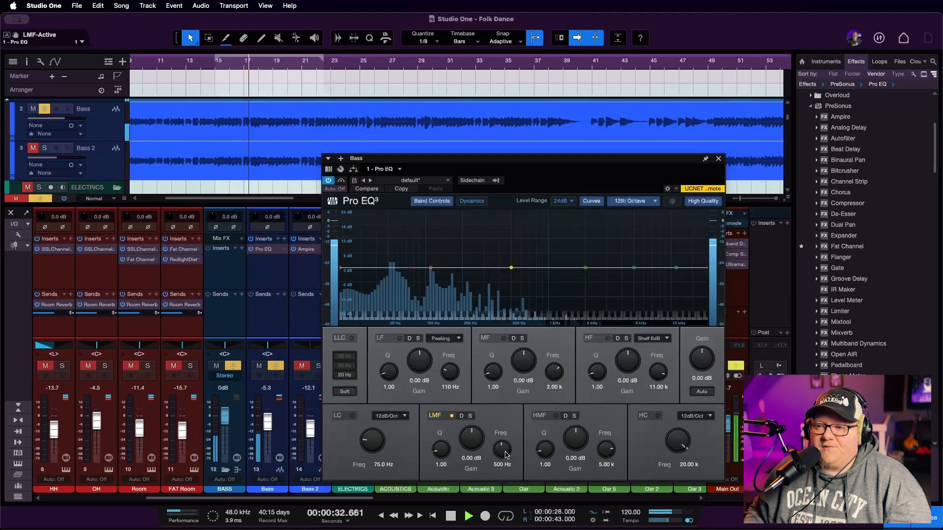
{"action": "left_click_drag", "start_coordinate": [503, 455], "coordinate": [440, 432]}
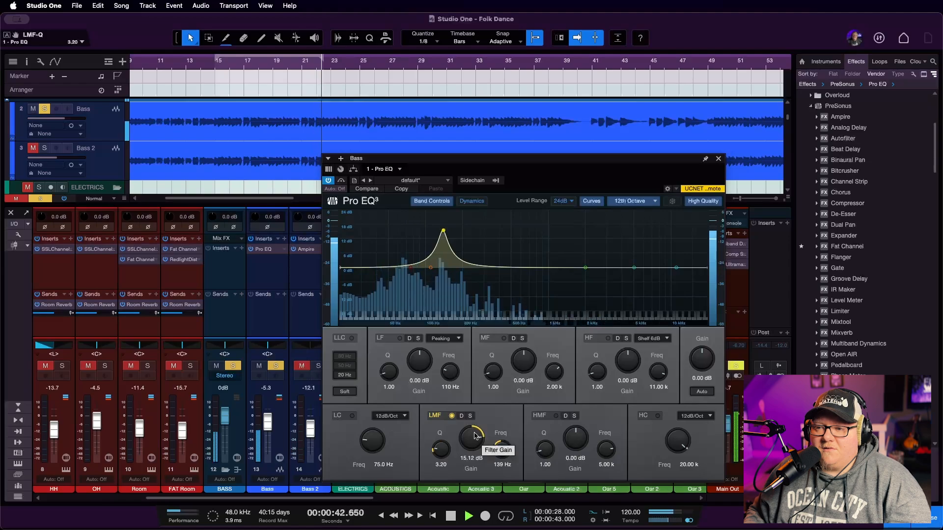
Sweep the boosted LMF band down to the boomy area, stop playback and set its frequency to about 98.6 Hz.
{"action": "left_click_drag", "start_coordinate": [507, 449], "coordinate": [505, 450]}
{"action": "left_click_drag", "start_coordinate": [506, 450], "coordinate": [506, 453]}
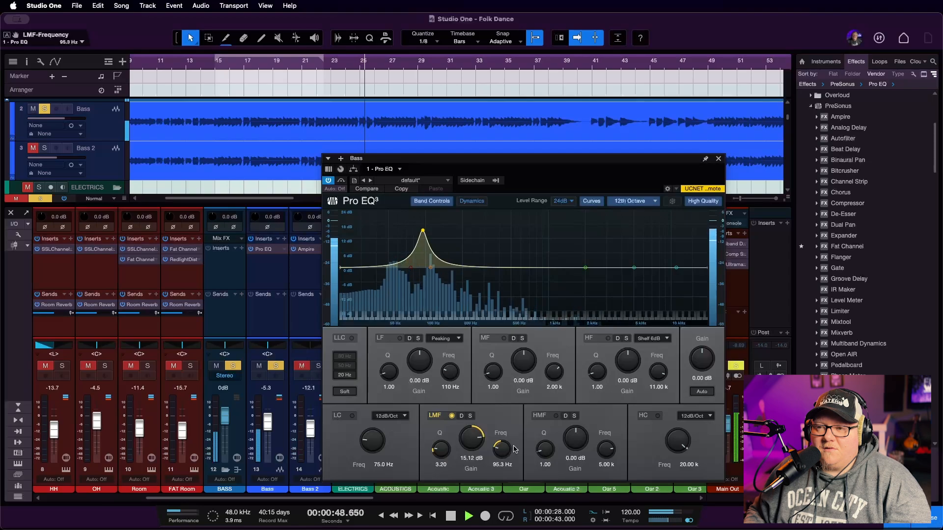
{"action": "key", "text": "space"}
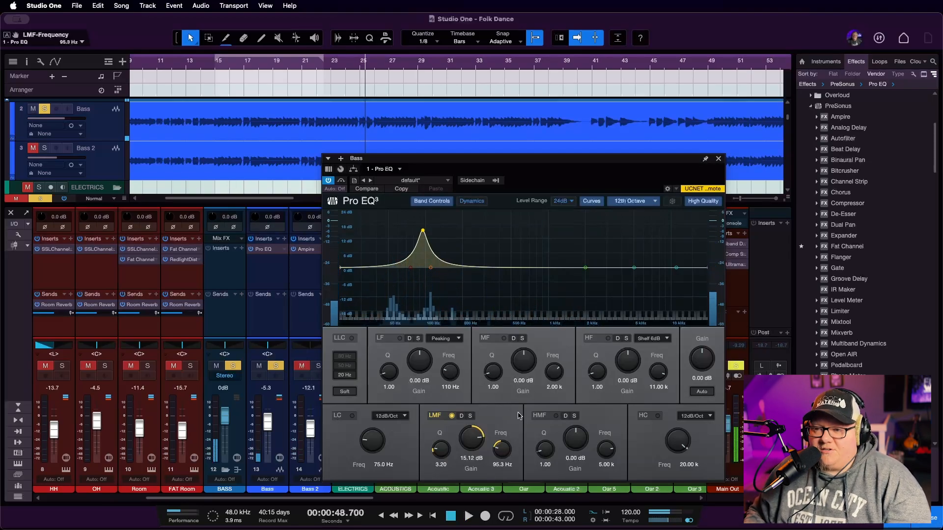
{"action": "left_click_drag", "start_coordinate": [509, 453], "coordinate": [504, 449]}
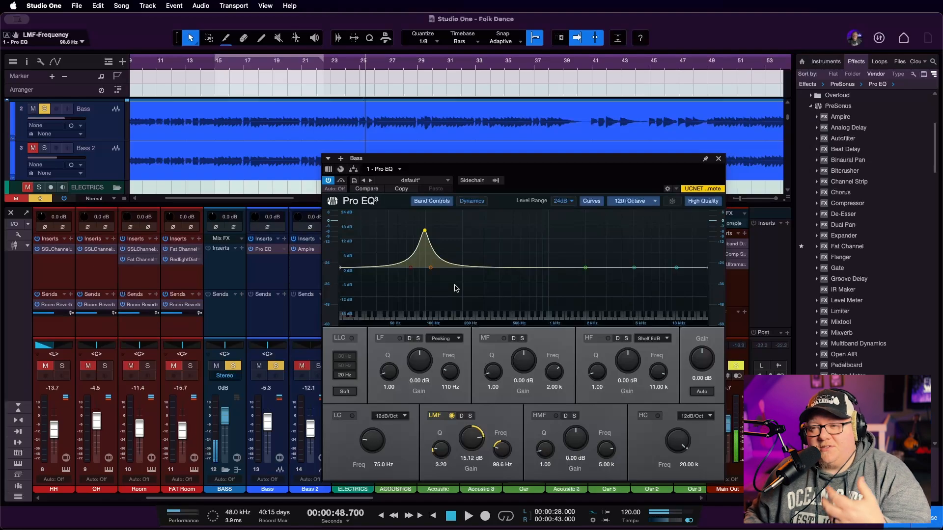
Lower the LMF gain to about -4.08 dB while playing the bass from the loop start.
{"action": "left_click_drag", "start_coordinate": [470, 436], "coordinate": [470, 452]}
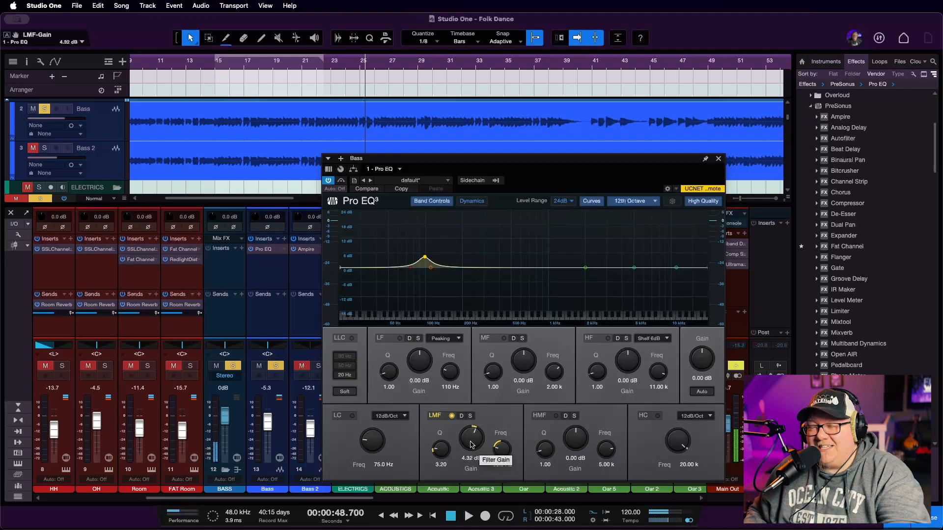
{"action": "left_click_drag", "start_coordinate": [470, 445], "coordinate": [470, 449]}
{"action": "key", "text": "space"}
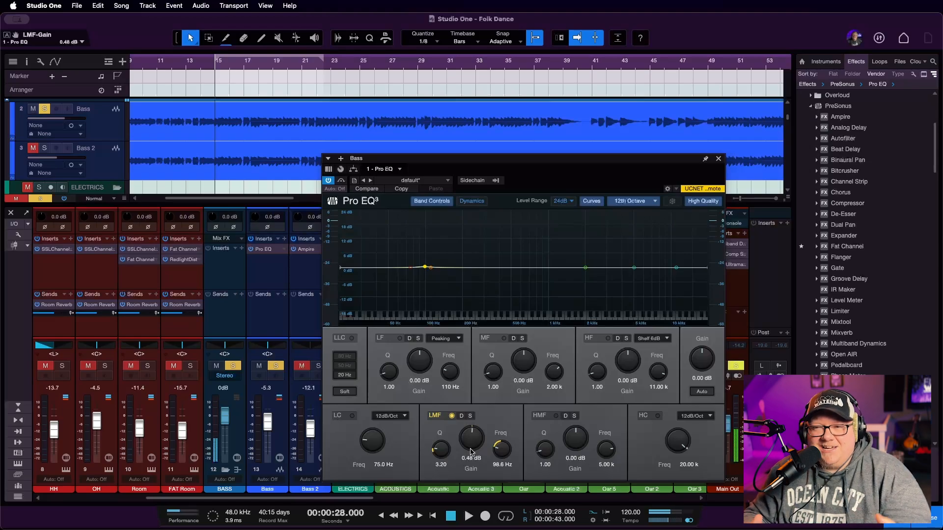
{"action": "key", "text": "space"}
{"action": "scroll", "coordinate": [471, 451], "scroll_direction": "down", "scroll_amount": 4}
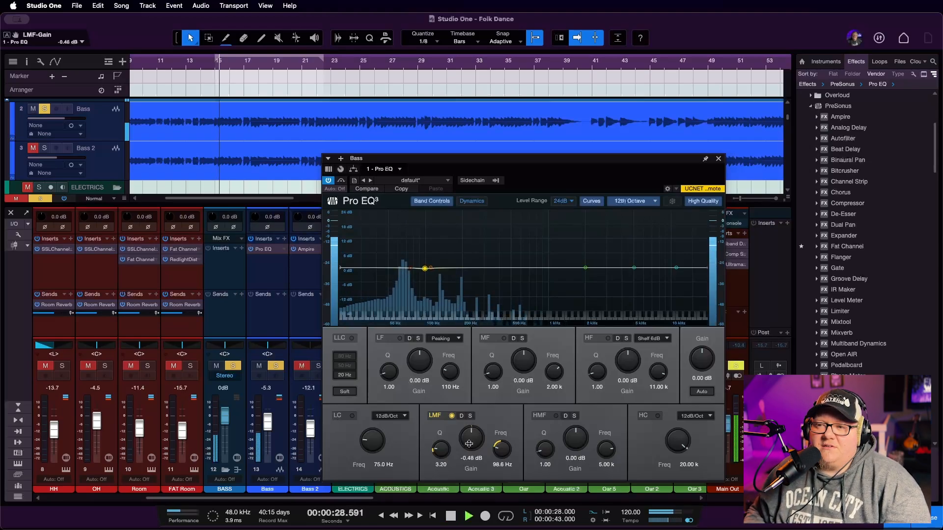
{"action": "scroll", "coordinate": [468, 449], "scroll_direction": "down", "scroll_amount": 1}
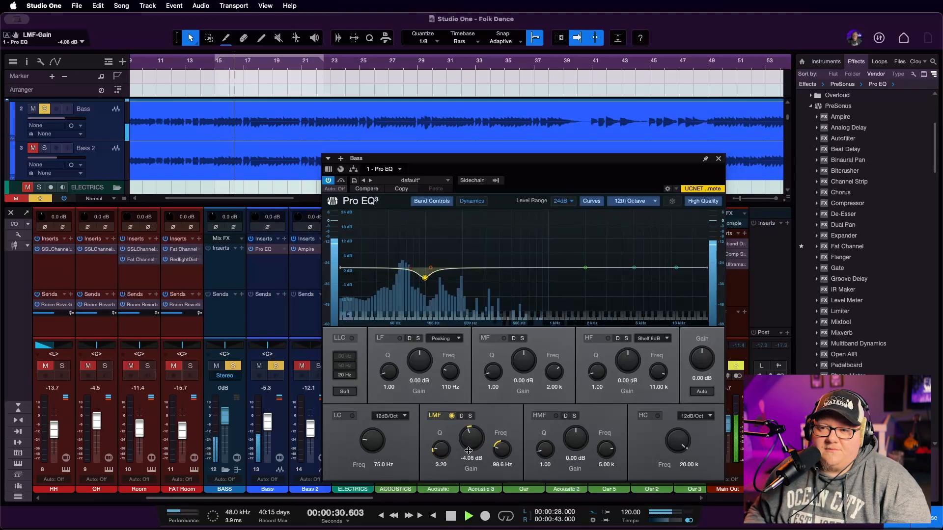
Compare the LMF band off and on, and fine-tune it to 95.3 Hz with a Q of 2.68.
{"action": "left_click", "coordinate": [451, 416]}
{"action": "left_click", "coordinate": [452, 416]}
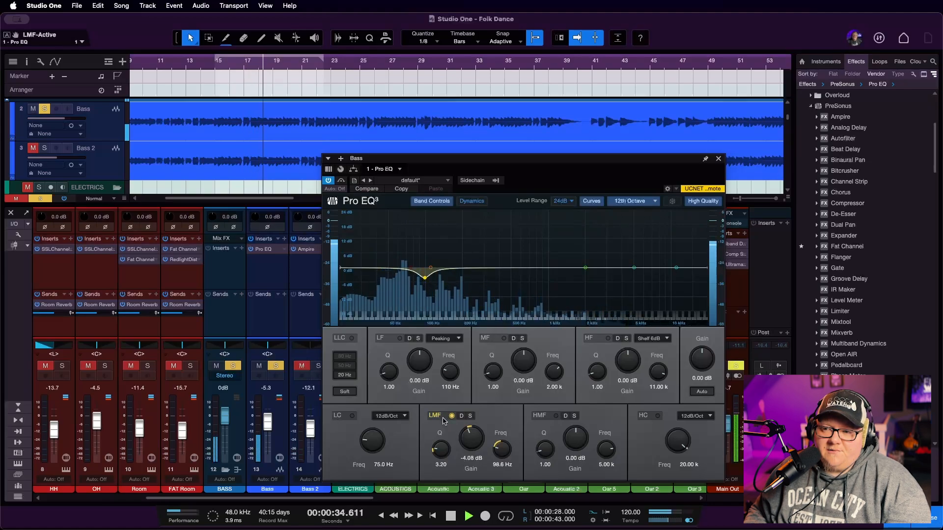
{"action": "scroll", "coordinate": [496, 444], "scroll_direction": "down", "scroll_amount": 2}
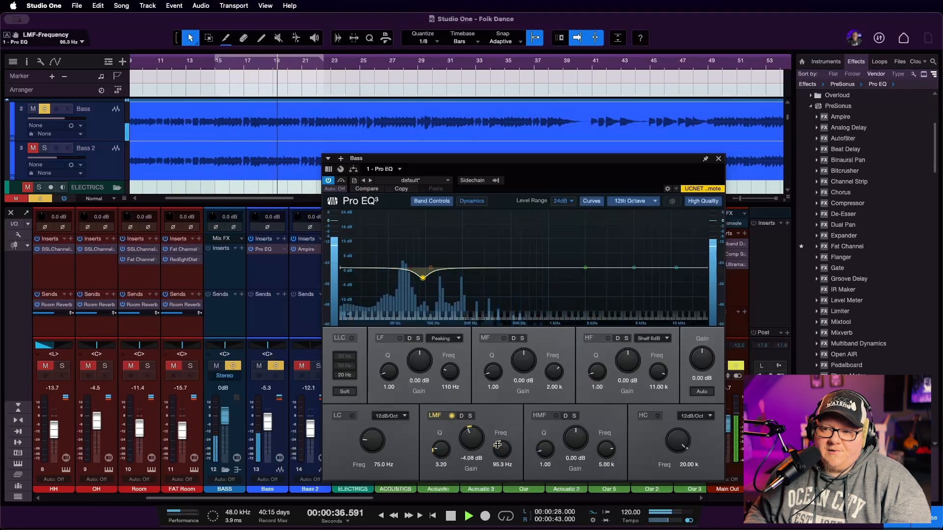
{"action": "scroll", "coordinate": [497, 445], "scroll_direction": "up", "scroll_amount": 1}
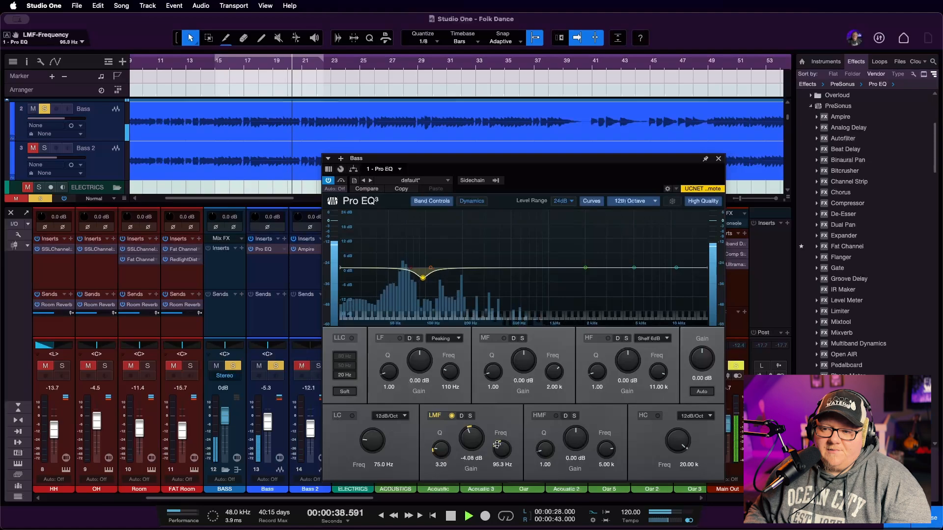
{"action": "scroll", "coordinate": [453, 447], "scroll_direction": "down", "scroll_amount": 2}
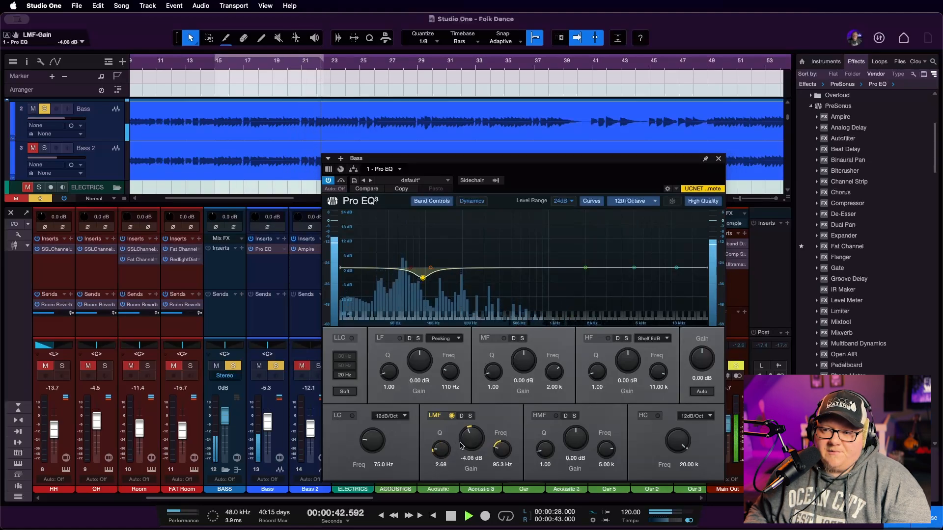
{"action": "key", "text": "space"}
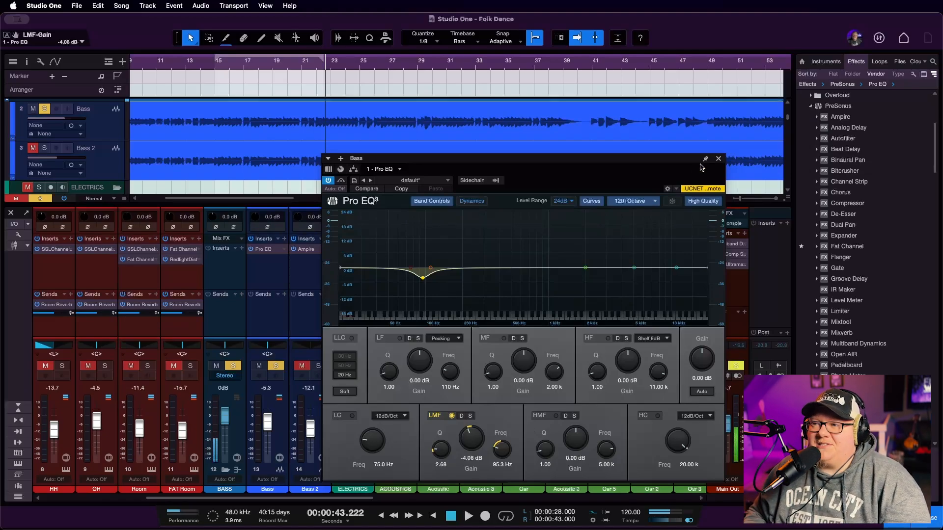
Close the first Pro EQ and insert a second Pro EQ below it on the Bass track.
{"action": "left_click", "coordinate": [719, 159]}
{"action": "left_click_drag", "start_coordinate": [839, 408], "coordinate": [253, 272]}
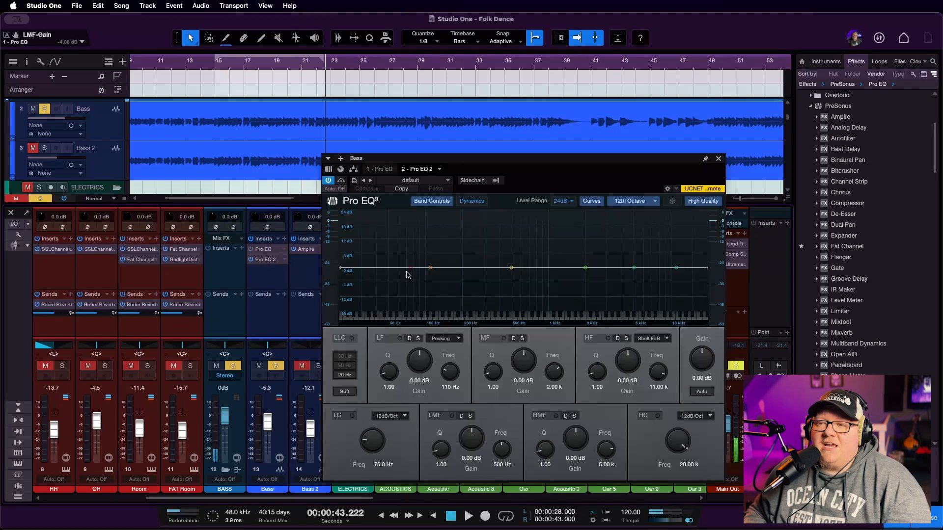
Make the second Pro EQ's LF band a Shelf 6dB and boost it to about 6.24 dB at 106 Hz while playing from the loop start.
{"action": "key", "text": "KP_1"}
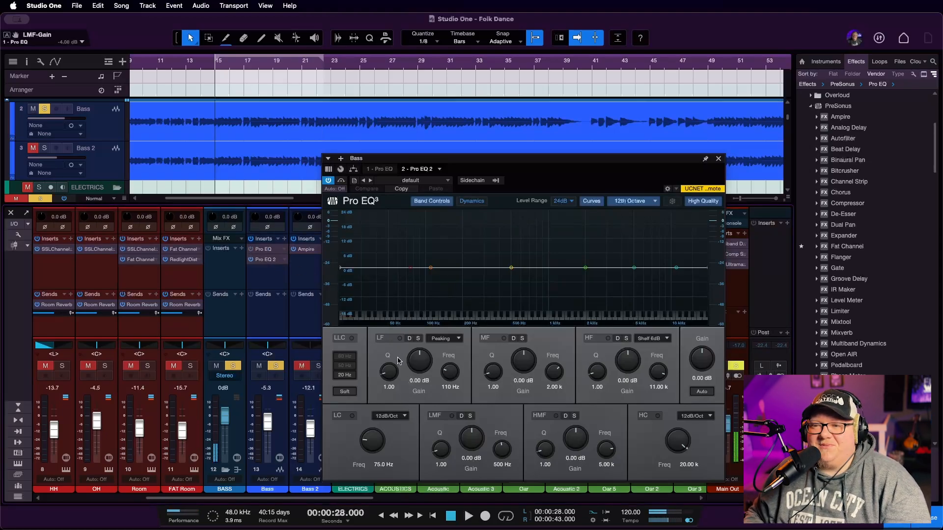
{"action": "left_click", "coordinate": [444, 339]}
{"action": "left_click", "coordinate": [454, 362]}
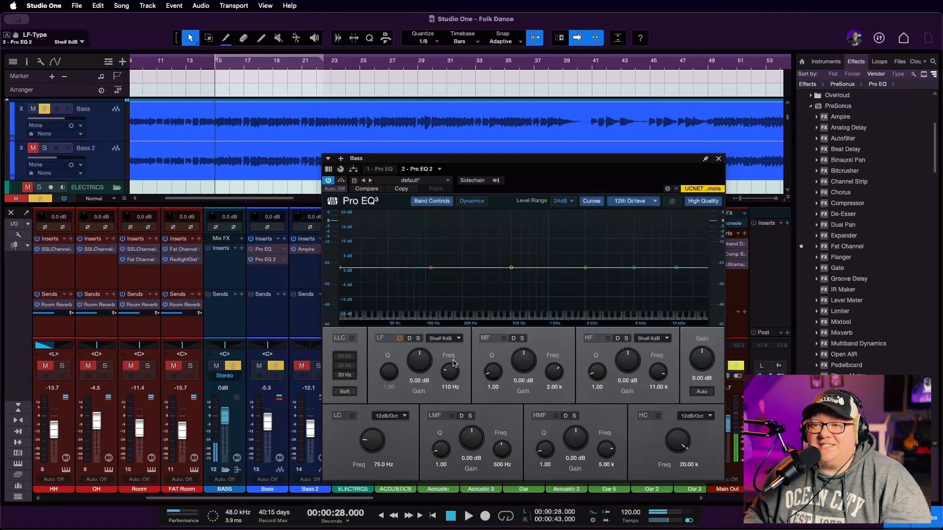
{"action": "key", "text": "space"}
{"action": "left_click_drag", "start_coordinate": [420, 364], "coordinate": [447, 367]}
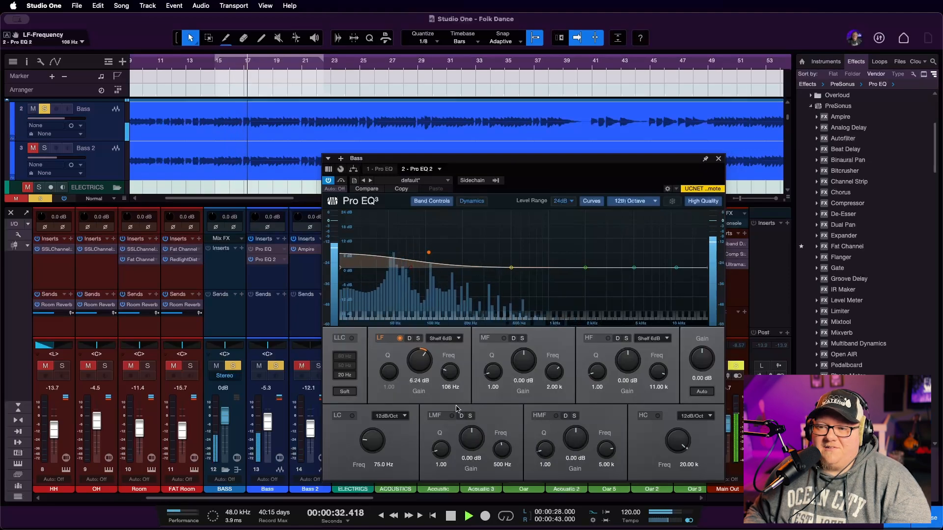
Cut the second Pro EQ's LMF band to about -9.12 dB at 483 Hz with a Q of 0.87.
{"action": "left_click_drag", "start_coordinate": [471, 436], "coordinate": [473, 454]}
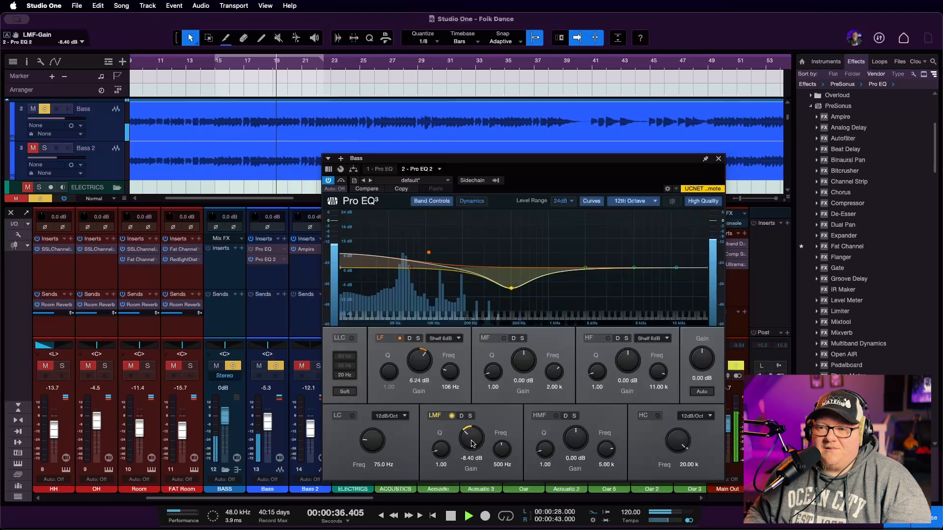
{"action": "left_click_drag", "start_coordinate": [502, 449], "coordinate": [503, 452]}
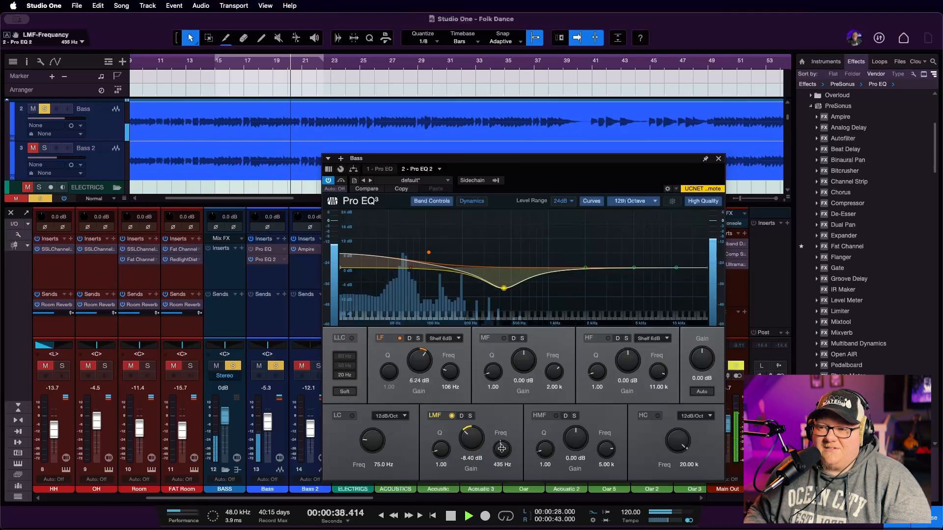
{"action": "left_click_drag", "start_coordinate": [435, 448], "coordinate": [503, 445]}
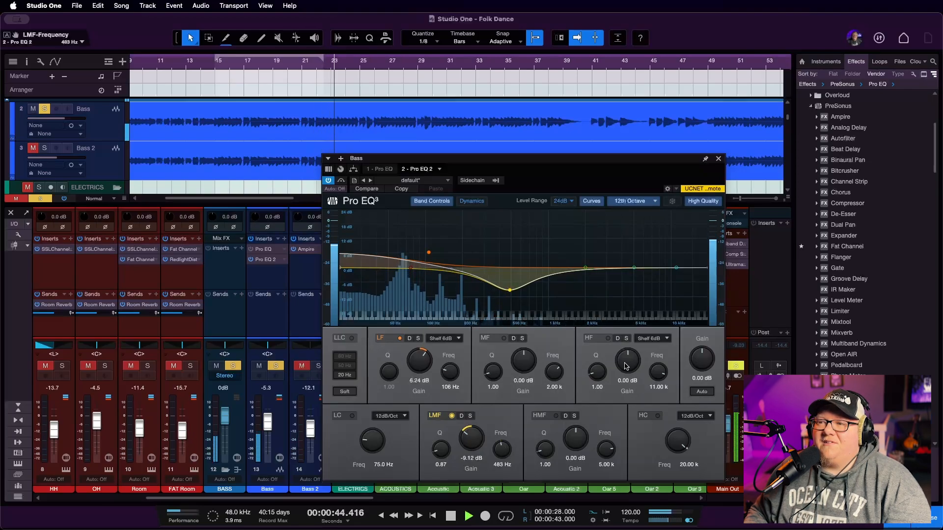
Boost the HMF band to about 6.48 dB at 3.24 kHz with a Q of 4.36 and stop playback.
{"action": "left_click_drag", "start_coordinate": [634, 268], "coordinate": [623, 257]}
{"action": "left_click_drag", "start_coordinate": [545, 449], "coordinate": [601, 452]}
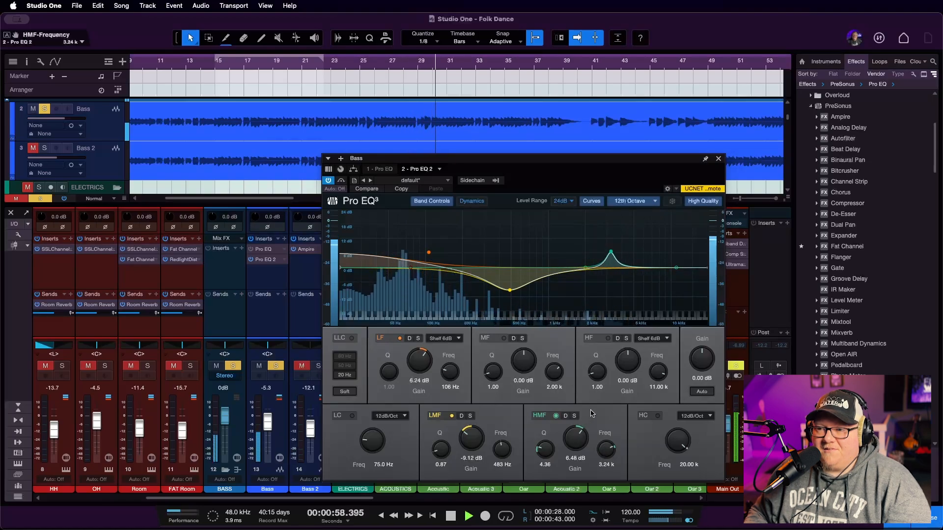
{"action": "key", "text": "space"}
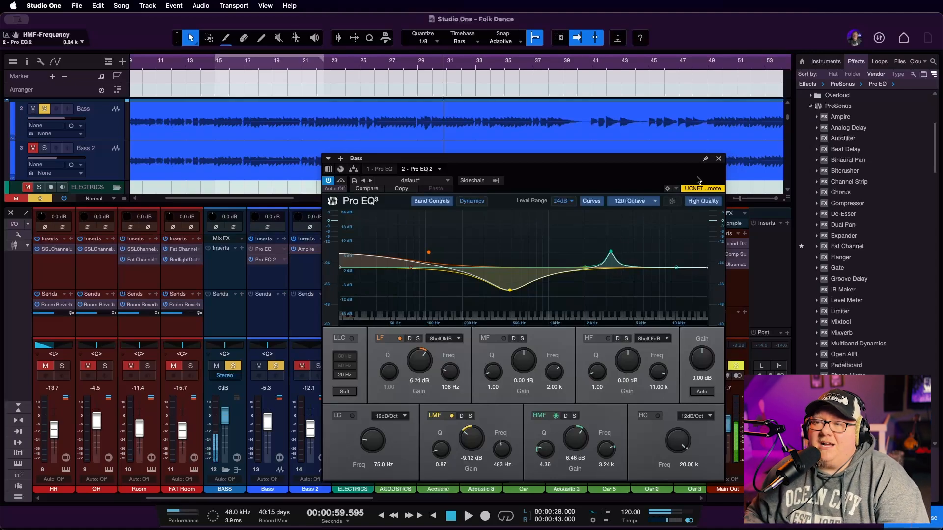
Close the second Pro EQ and remove it from the Bass track.
{"action": "left_click", "coordinate": [718, 158]}
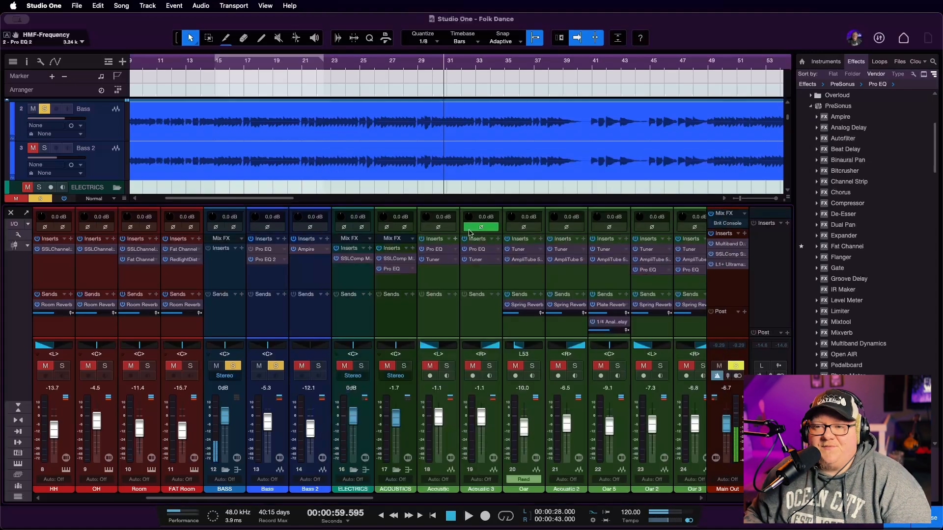
{"action": "right_click", "coordinate": [285, 260]}
{"action": "left_click", "coordinate": [328, 354]}
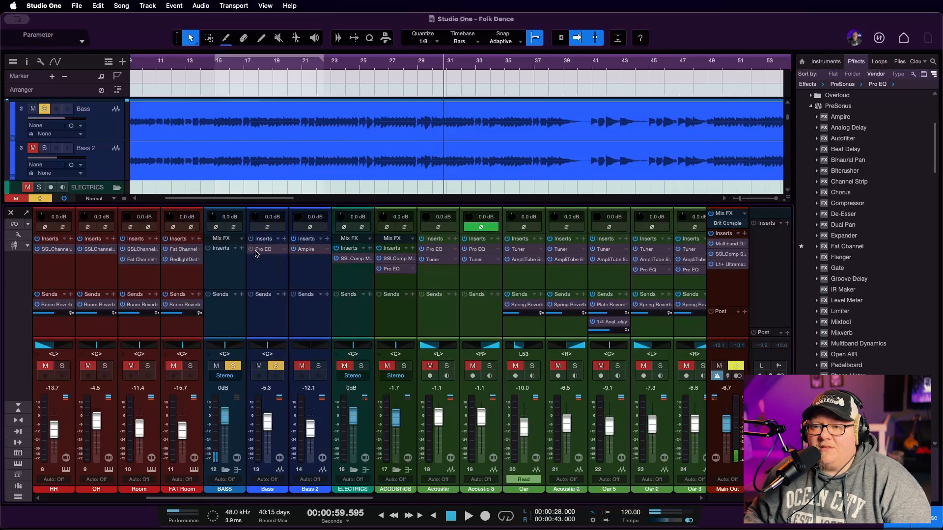
Reopen the Bass track's remaining Pro EQ, adjust its LMF band to about -5.16 dB at 96.6 Hz, and close it.
{"action": "left_click", "coordinate": [273, 252]}
{"action": "left_click", "coordinate": [273, 252]}
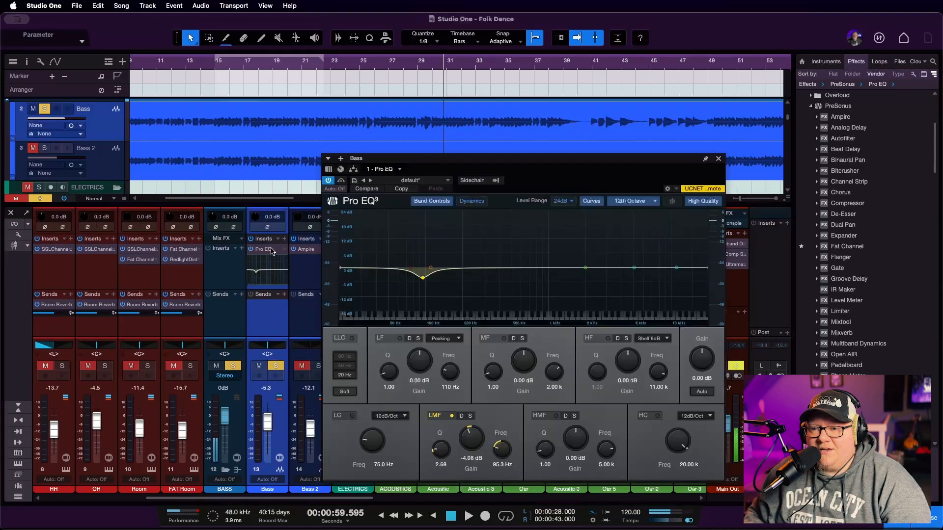
{"action": "left_click_drag", "start_coordinate": [424, 281], "coordinate": [425, 283]}
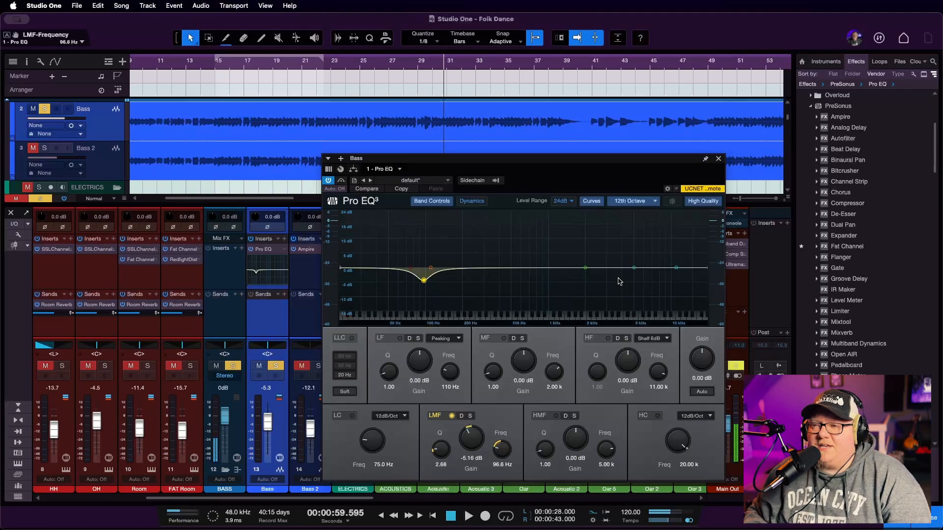
{"action": "left_click", "coordinate": [261, 250]}
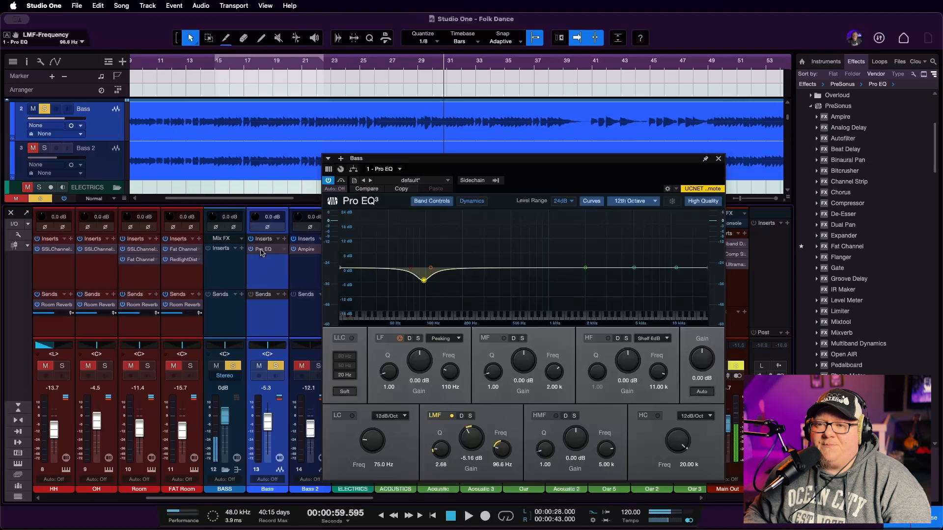
{"action": "left_click", "coordinate": [720, 159]}
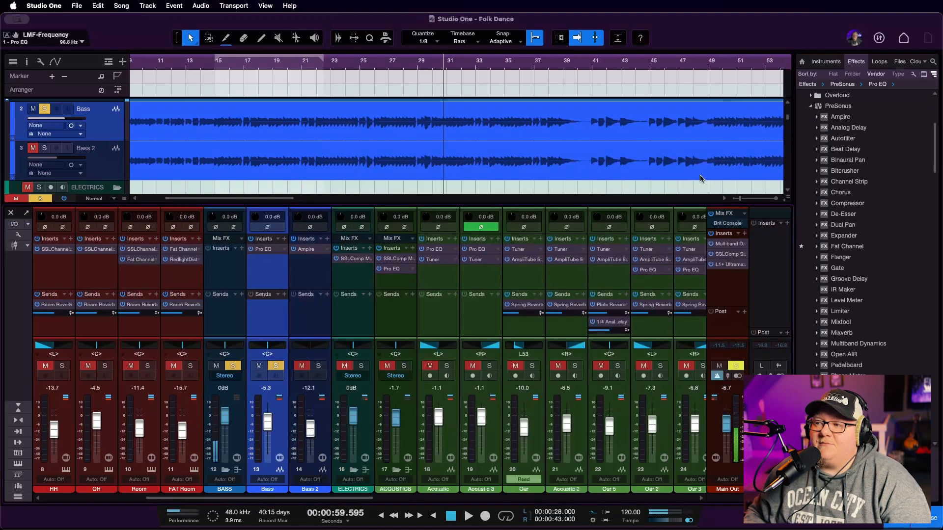
Insert a Compressor after the Pro EQ on the Bass track and lower its threshold to about -24.16 dB while playing from the loop start.
{"action": "left_click", "coordinate": [866, 203]}
{"action": "left_click_drag", "start_coordinate": [785, 206], "coordinate": [265, 261]}
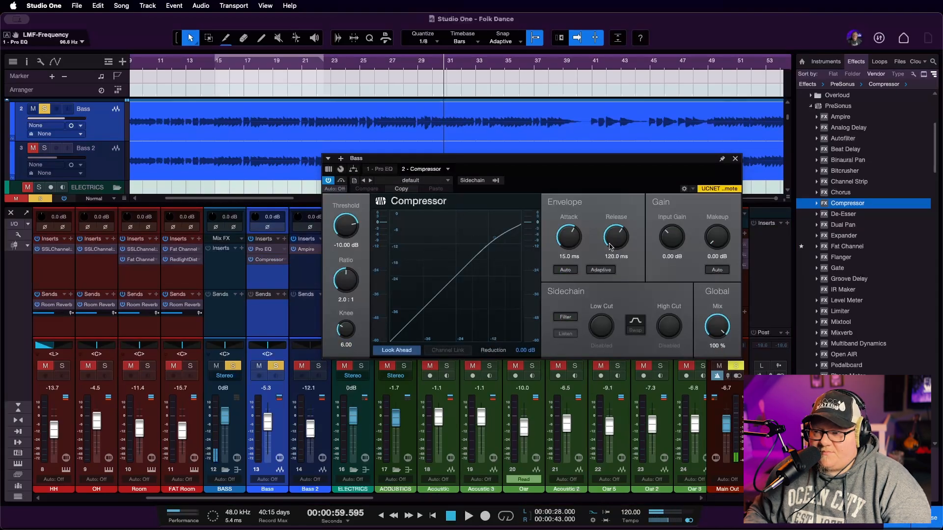
{"action": "key", "text": "KP_1"}
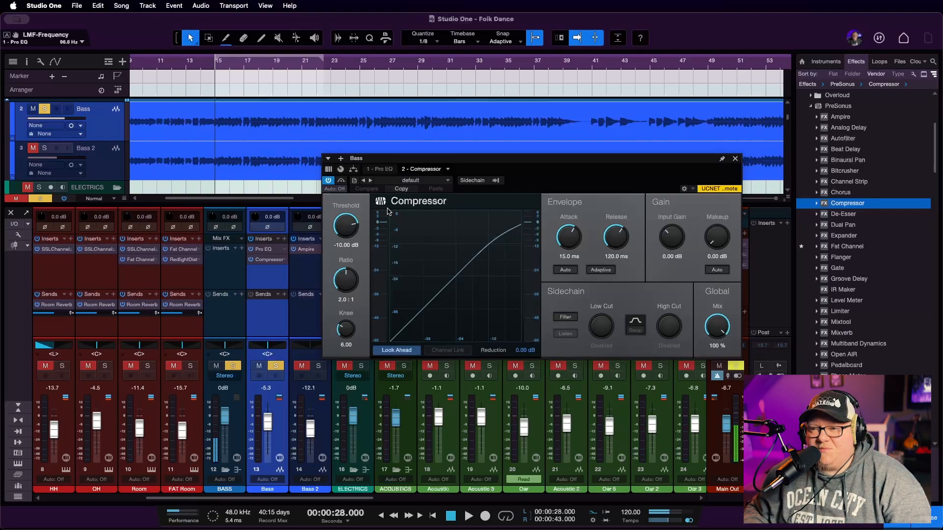
{"action": "key", "text": "space"}
{"action": "left_click_drag", "start_coordinate": [346, 227], "coordinate": [349, 252]}
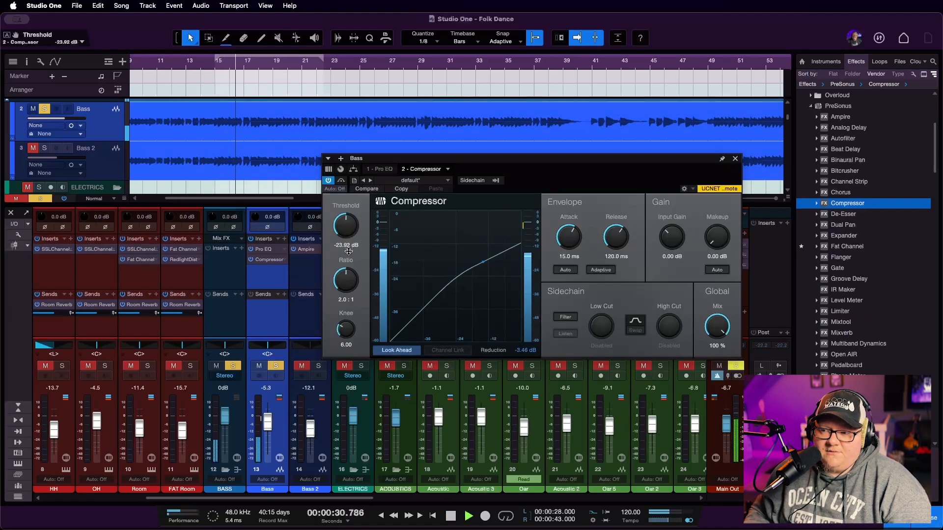
Set the Compressor's attack to about 17.7 ms, release to about 17.3 ms and ratio to about 4.3:1.
{"action": "left_click_drag", "start_coordinate": [571, 230], "coordinate": [572, 225]}
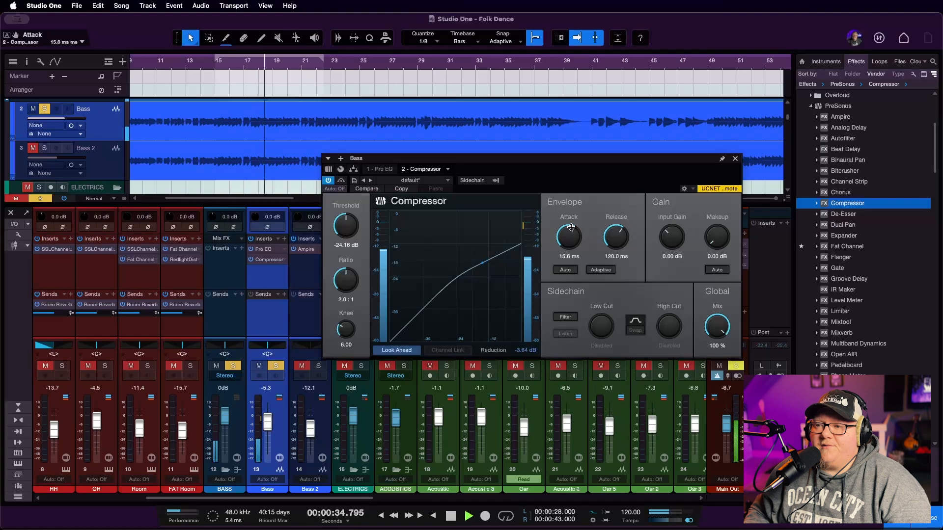
{"action": "left_click_drag", "start_coordinate": [607, 236], "coordinate": [605, 256]}
{"action": "left_click_drag", "start_coordinate": [346, 282], "coordinate": [351, 261]}
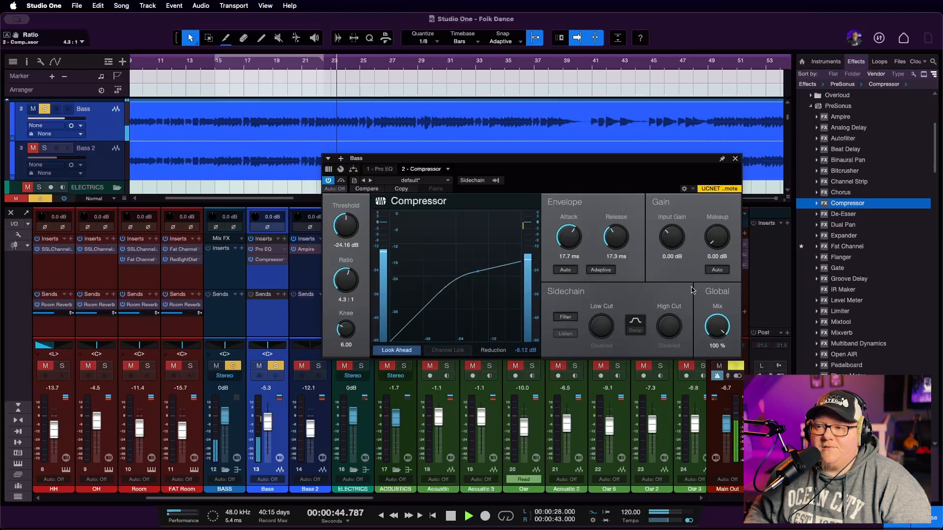
Raise the Compressor's makeup gain to about 4.80 dB, comparing the bass with the compressor bypassed and active.
{"action": "left_click_drag", "start_coordinate": [714, 241], "coordinate": [712, 225]}
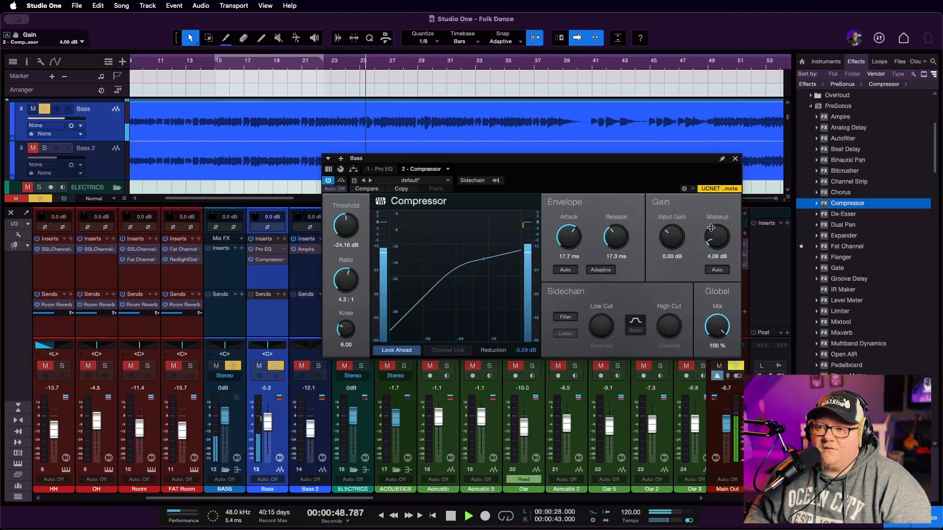
{"action": "left_click", "coordinate": [329, 180]}
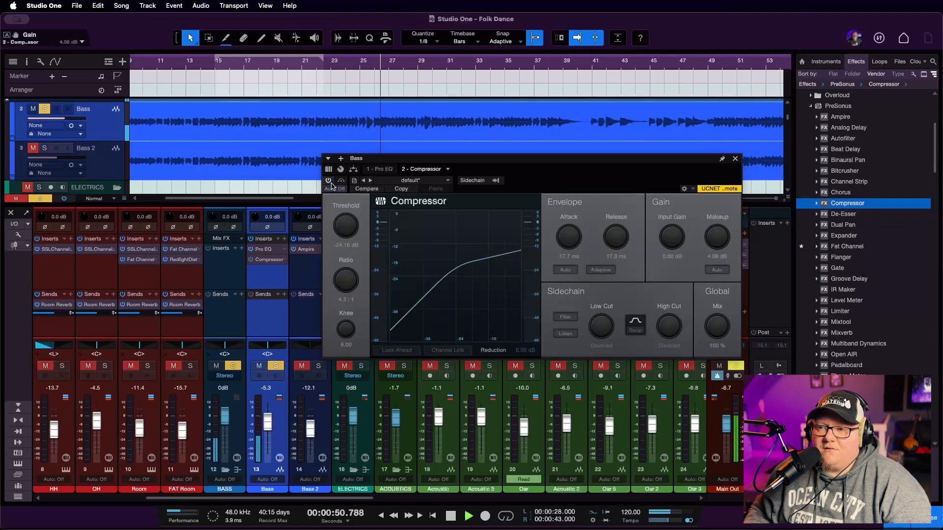
{"action": "left_click", "coordinate": [328, 180]}
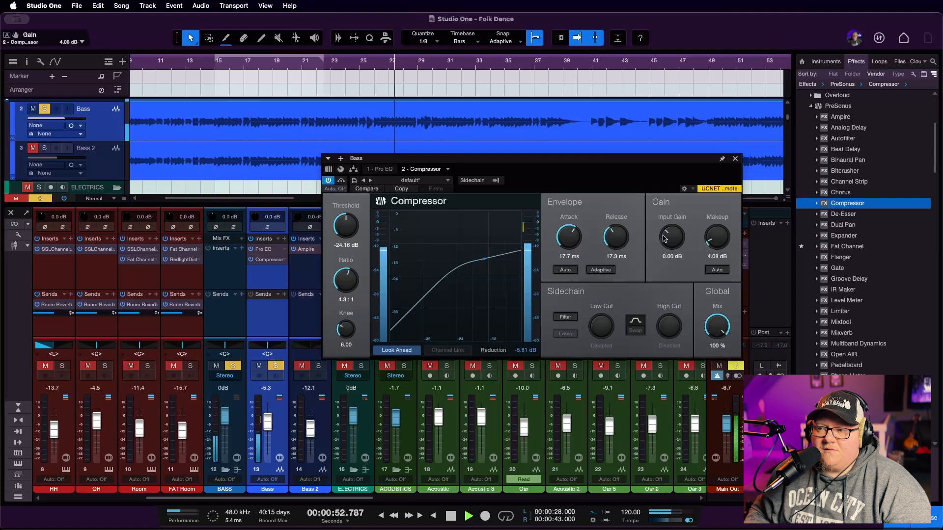
{"action": "left_click_drag", "start_coordinate": [702, 239], "coordinate": [702, 236]}
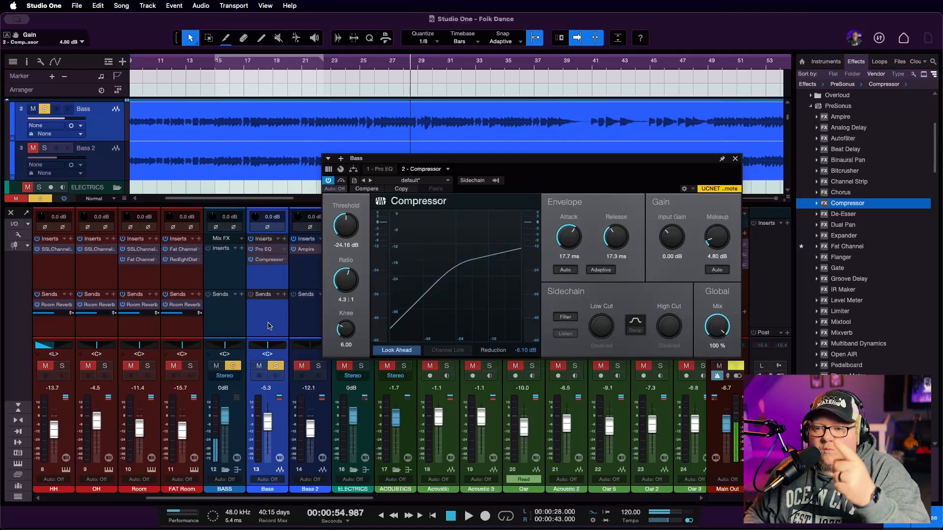
Unsolo the BASS bus, close the Compressor, and play the full mix from the loop start.
{"action": "left_click", "coordinate": [233, 366]}
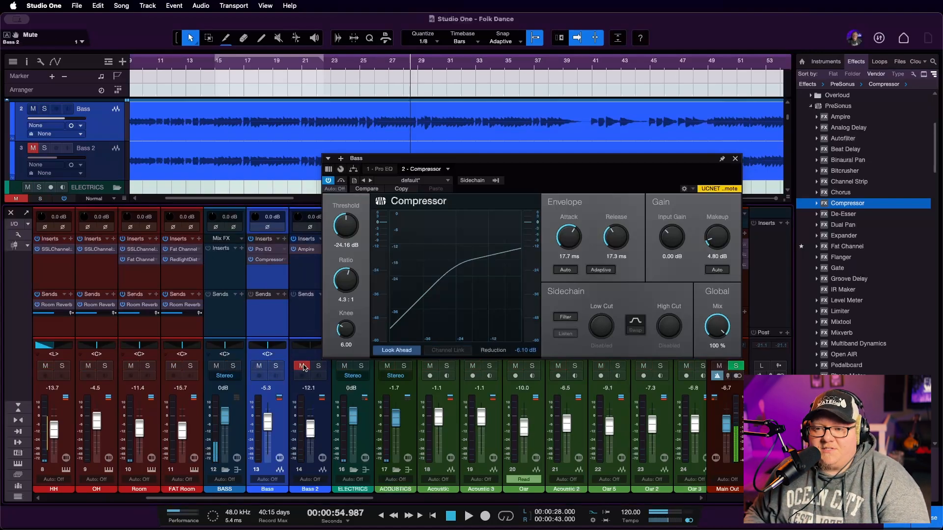
{"action": "left_click", "coordinate": [735, 159]}
{"action": "key", "text": "KP_1"}
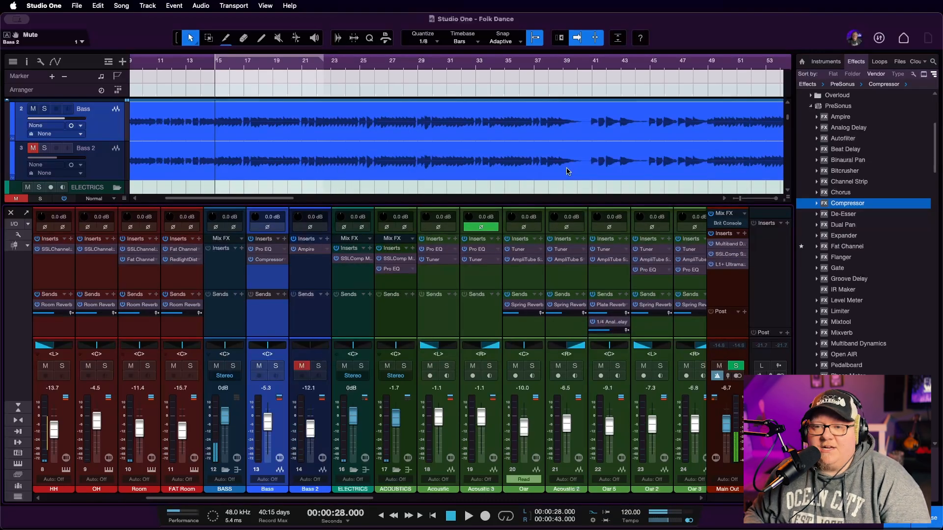
{"action": "key", "text": "space"}
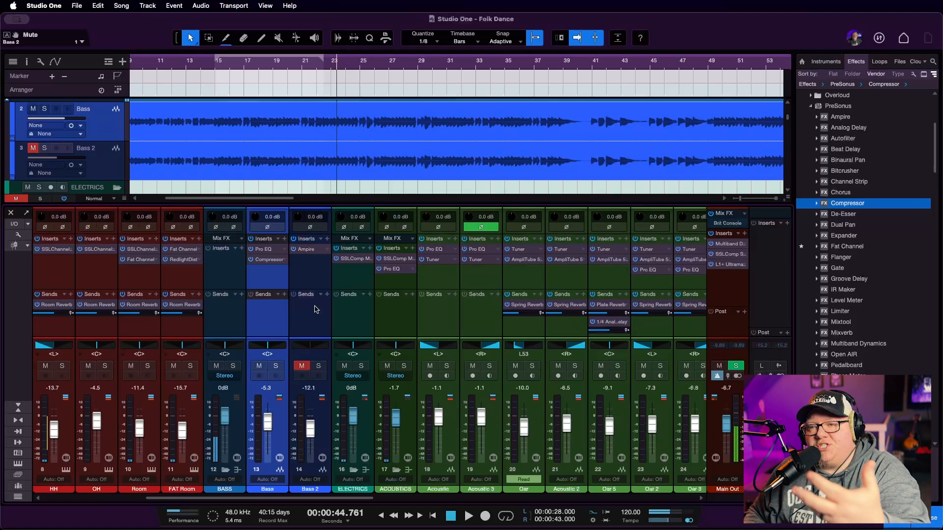
Unmute and solo the Bass 2 track, and listen to it on its own from the loop start.
{"action": "left_click", "coordinate": [302, 367]}
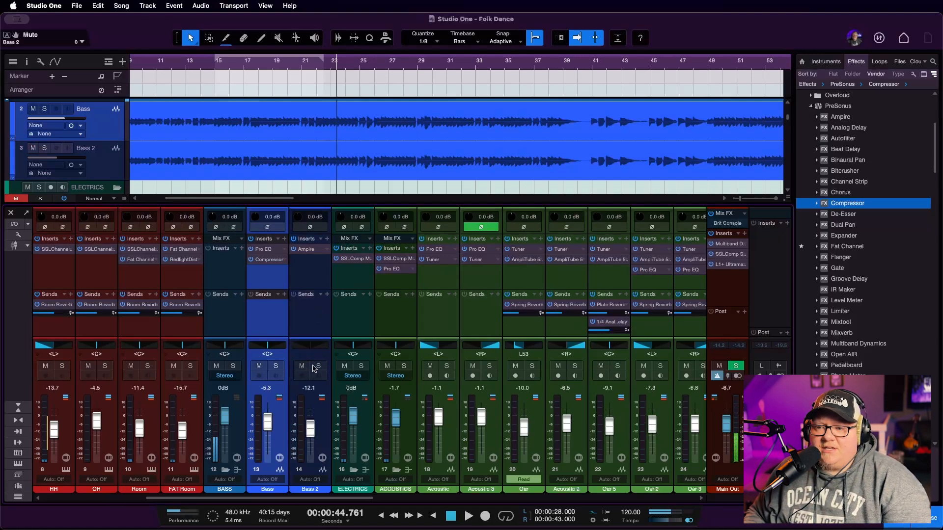
{"action": "left_click", "coordinate": [316, 367]}
{"action": "key", "text": "space"}
{"action": "key", "text": "space"}
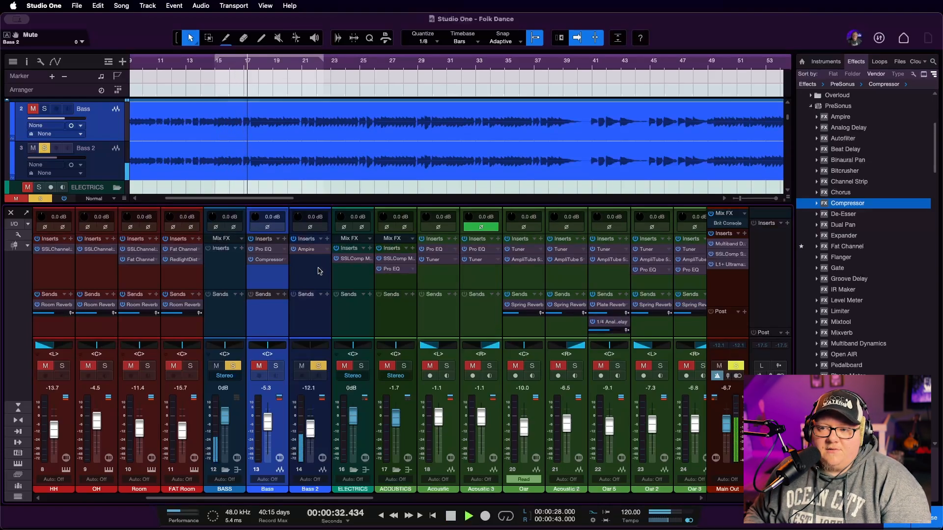
{"action": "key", "text": "space"}
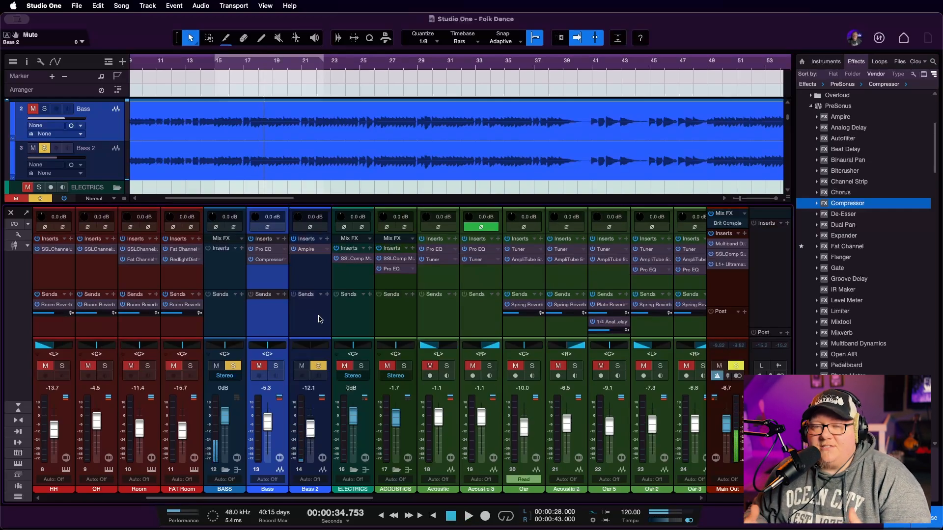
Check the Ampire amp on the Bass 2 track, close it, and insert a Pro EQ after it.
{"action": "left_click", "coordinate": [308, 250]}
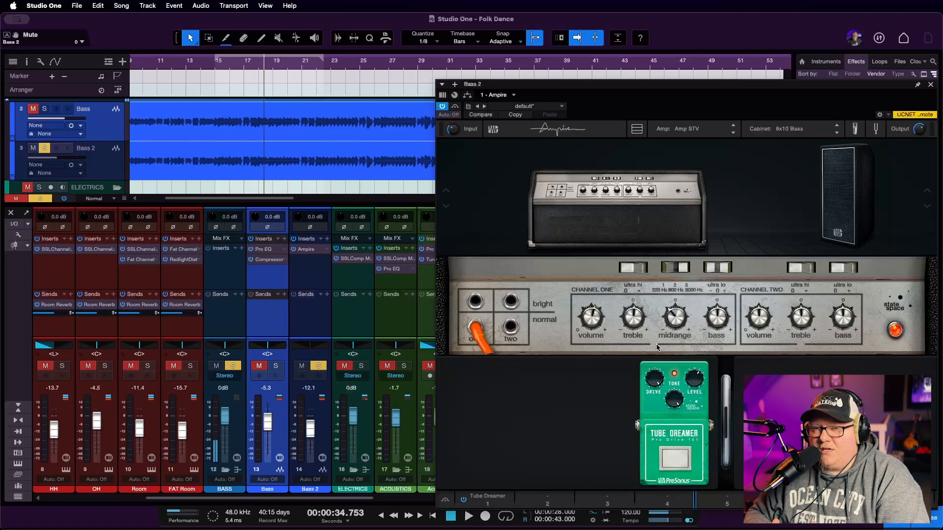
{"action": "left_click", "coordinate": [931, 84]}
{"action": "scroll", "coordinate": [853, 288], "scroll_direction": "down", "scroll_amount": 3}
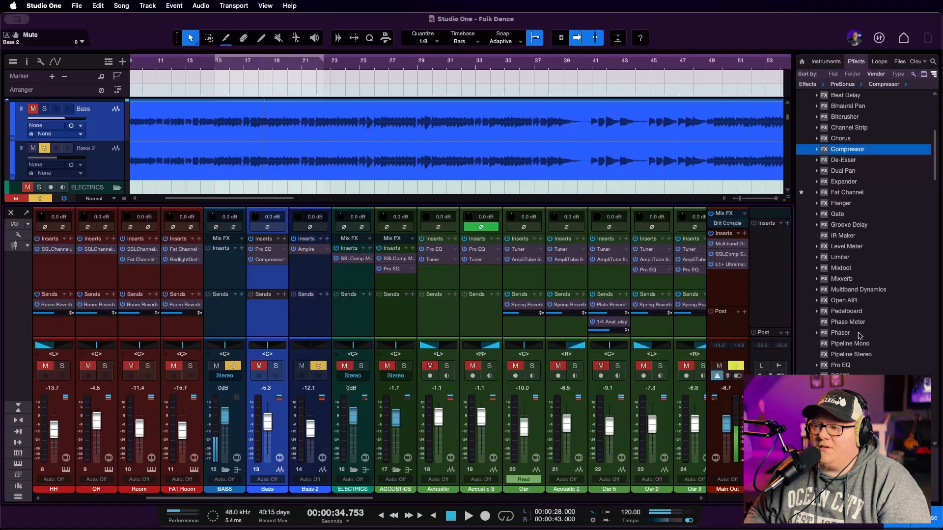
{"action": "left_click_drag", "start_coordinate": [841, 365], "coordinate": [307, 259]}
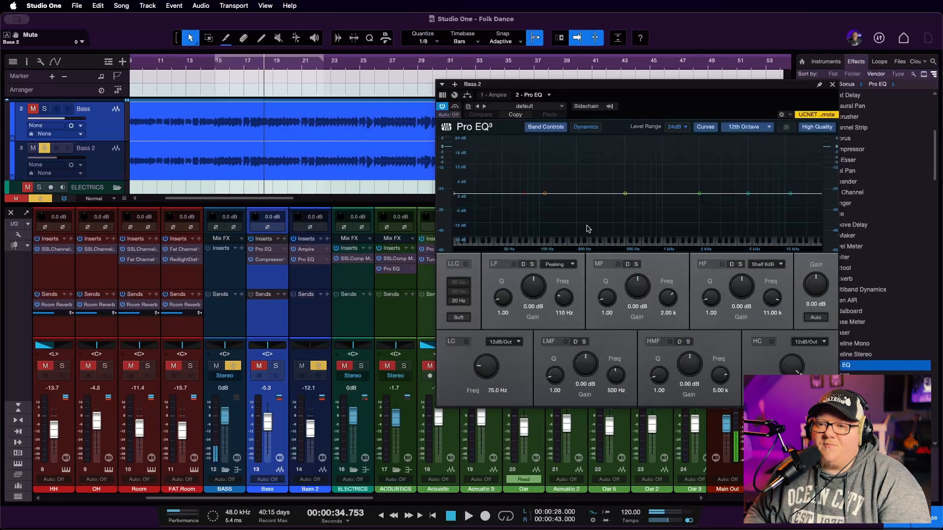
Examine the Ampire amp's midrange setting and return to the Bass 2 track's Pro EQ.
{"action": "left_click", "coordinate": [493, 95]}
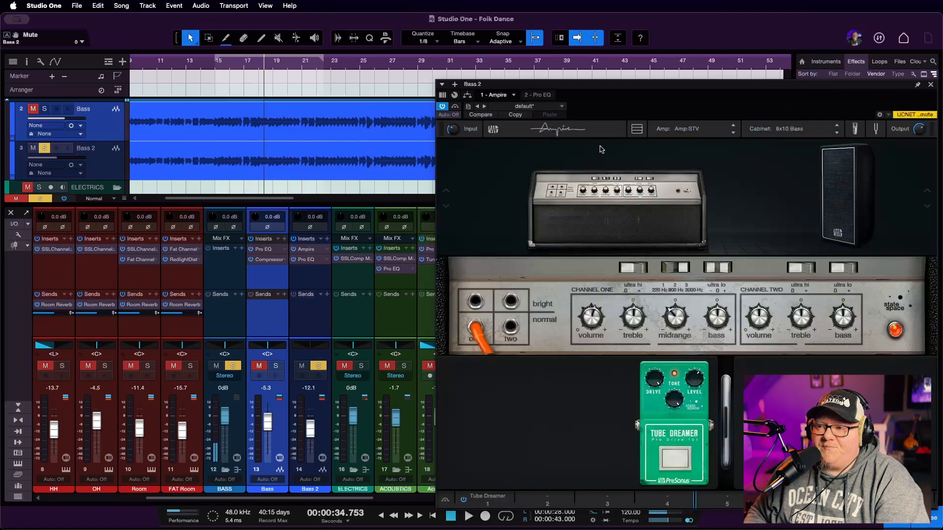
{"action": "mouse_move", "coordinate": [677, 319]}
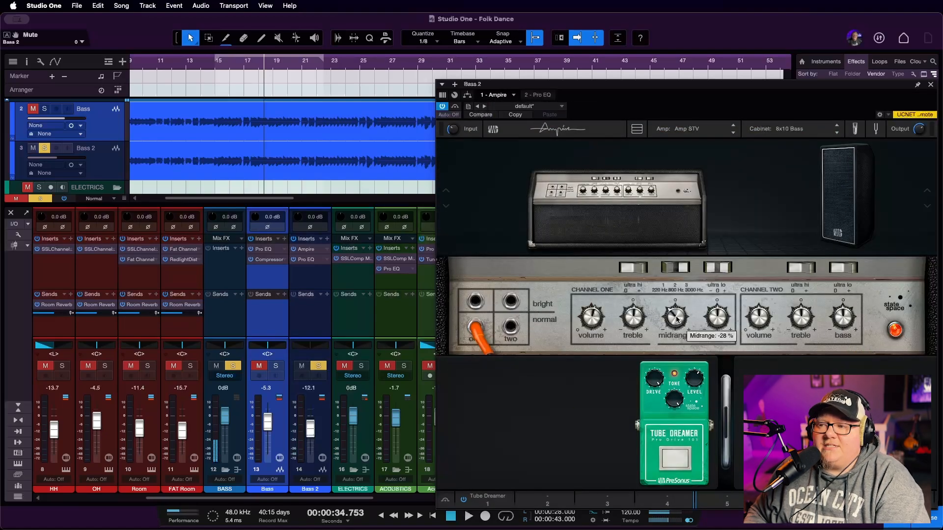
{"action": "left_click", "coordinate": [537, 95]}
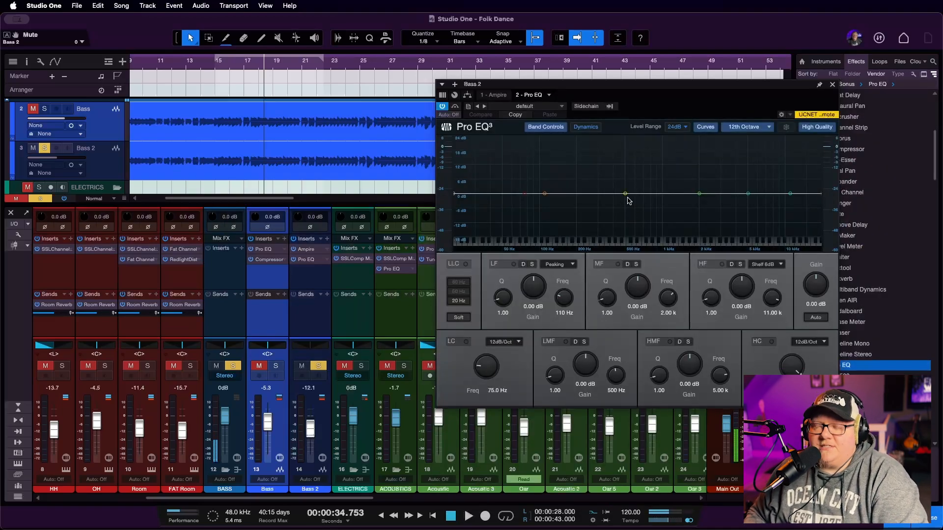
While playing Bass 2, sweep the Pro EQ's LMF band and settle on a -3.36 dB cut at 155 Hz.
{"action": "key", "text": "space"}
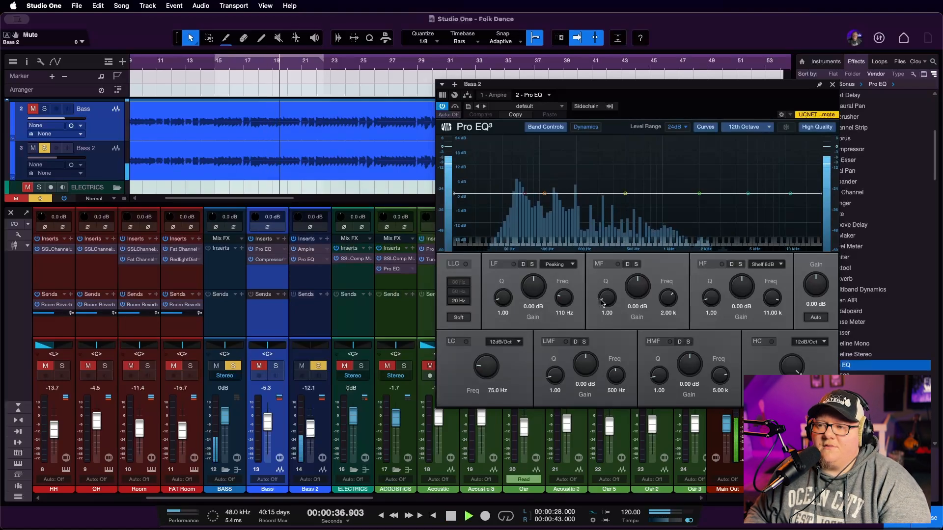
{"action": "left_click_drag", "start_coordinate": [584, 366], "coordinate": [588, 339]}
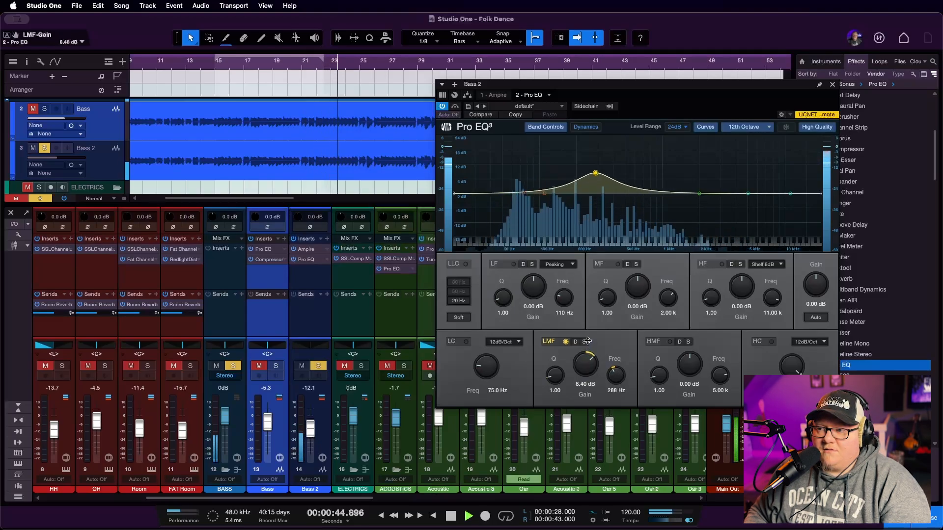
{"action": "left_click_drag", "start_coordinate": [618, 376], "coordinate": [589, 397]}
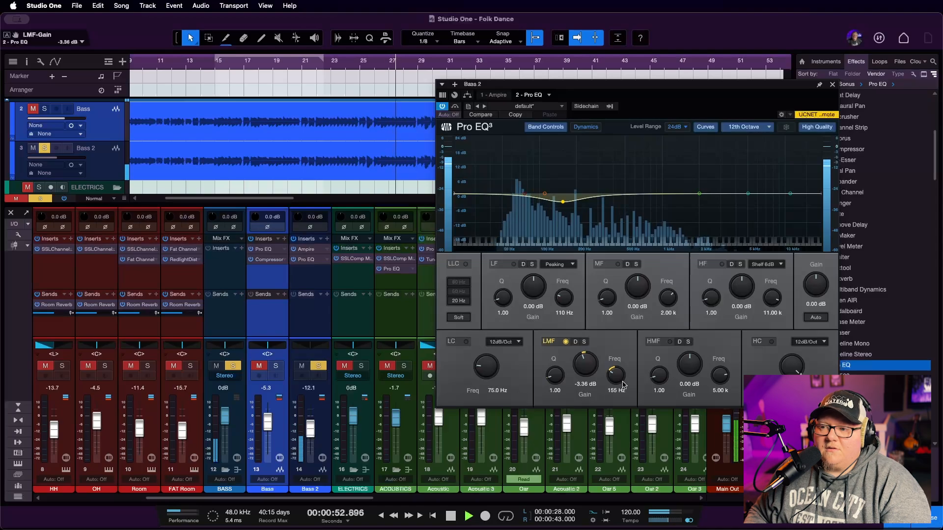
{"action": "key", "text": "space"}
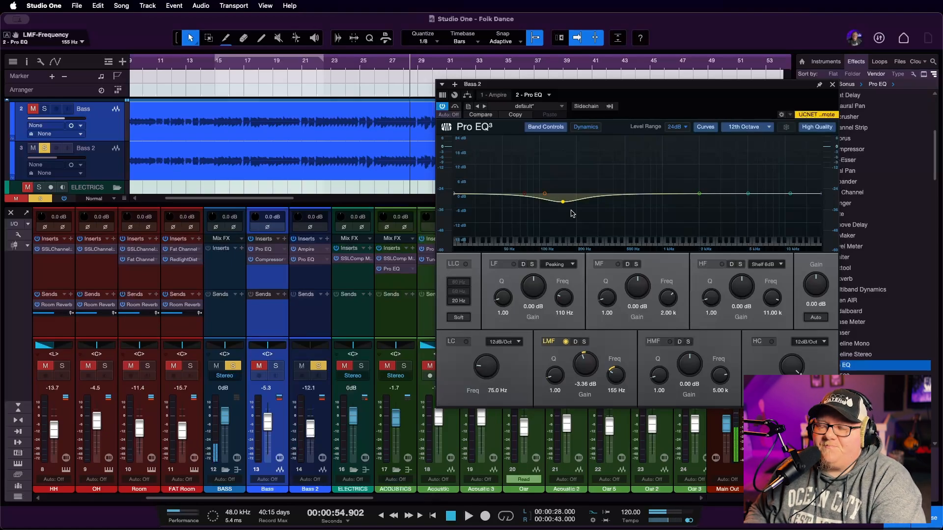
Solo the Bass track alongside Bass 2 and listen to both basses together from the loop start.
{"action": "left_click", "coordinate": [275, 369]}
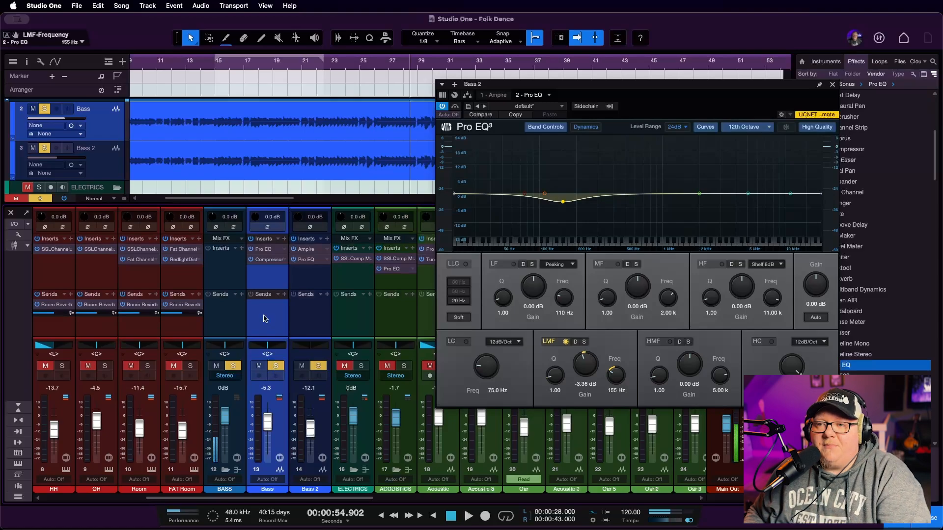
{"action": "key", "text": "KP_1"}
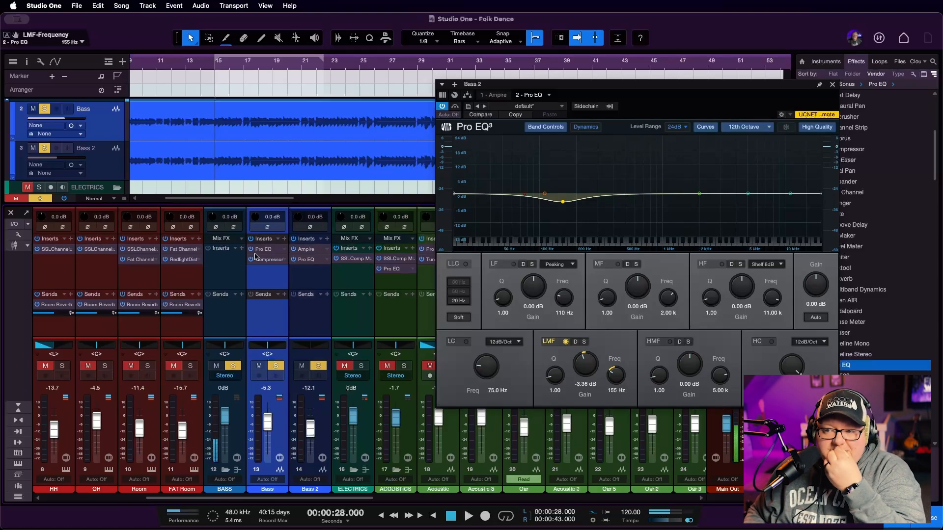
{"action": "key", "text": "space"}
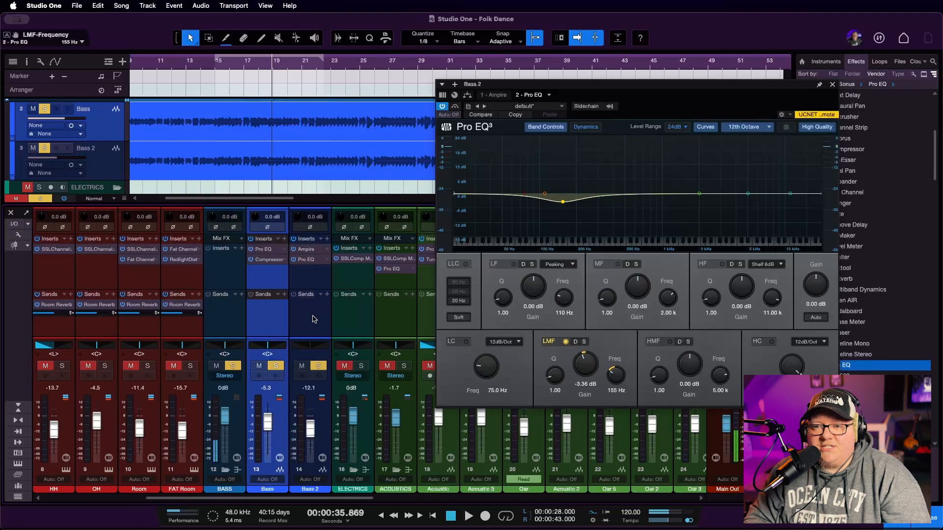
Unsolo the BASS bus and play the full mix to hear the basses in context.
{"action": "left_click", "coordinate": [233, 365]}
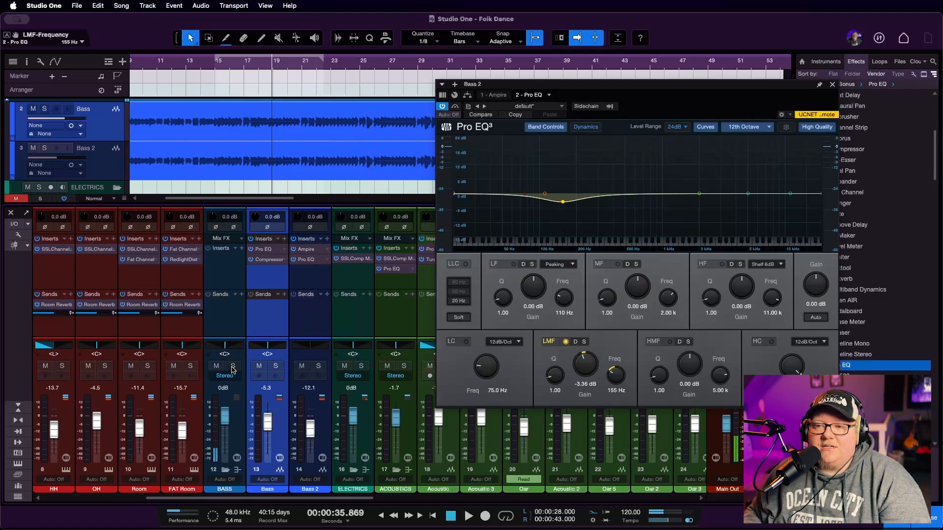
{"action": "key", "text": "space"}
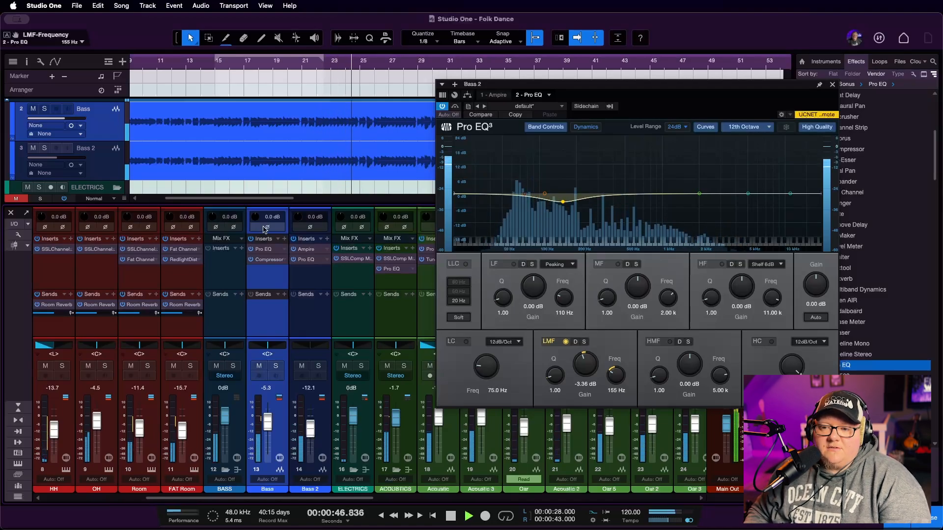
{"action": "key", "text": "space"}
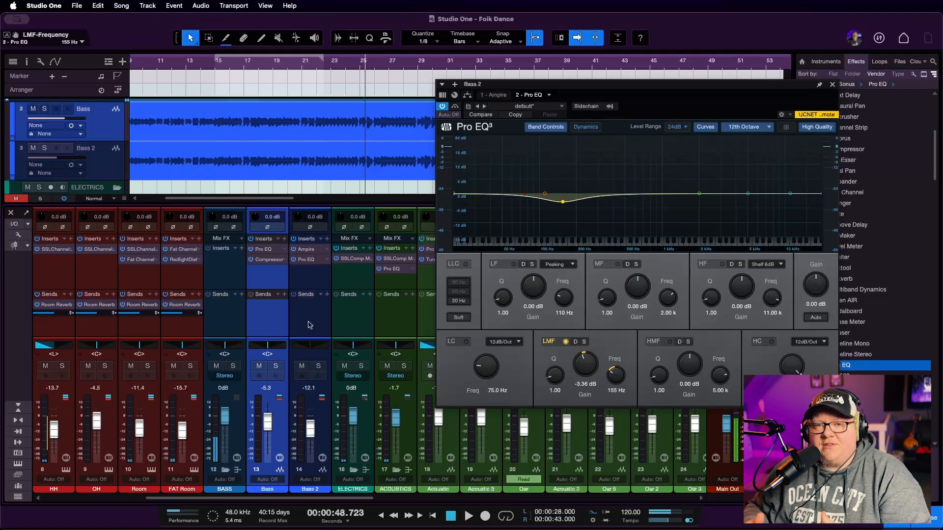
Play the full mix from the loop start and lower the BASS bus level to -4.3 dB.
{"action": "key", "text": "space"}
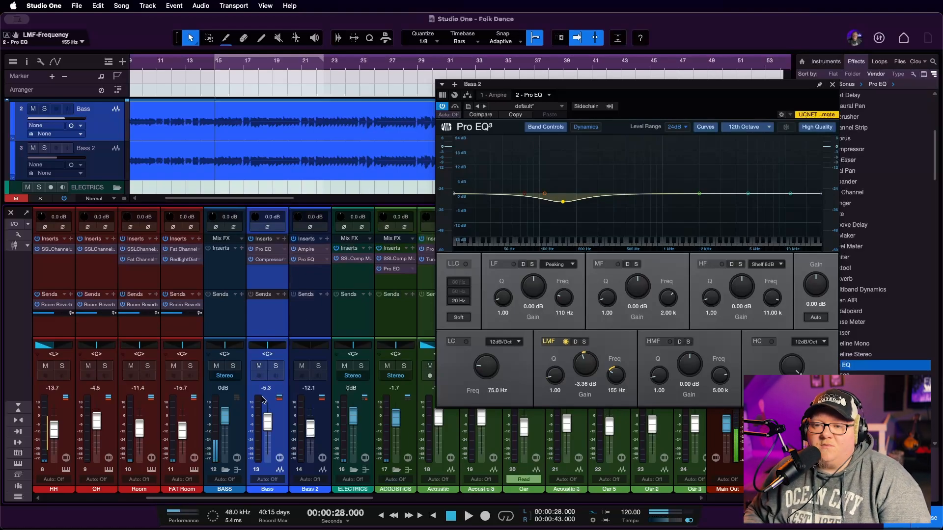
{"action": "key", "text": "space"}
{"action": "left_click_drag", "start_coordinate": [222, 419], "coordinate": [223, 427]}
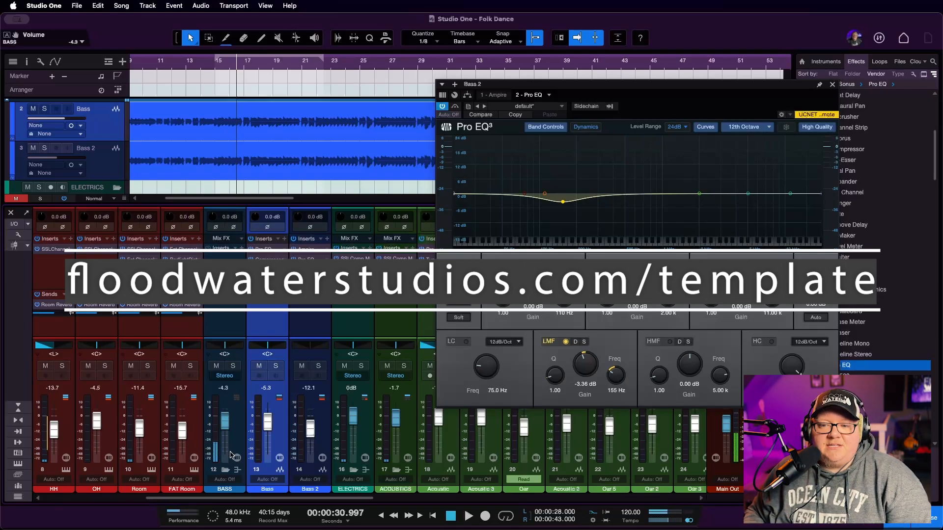
Collapse the BASS folder to check it in the arrangement and mixer, and expand it again.
{"action": "left_click", "coordinate": [225, 471]}
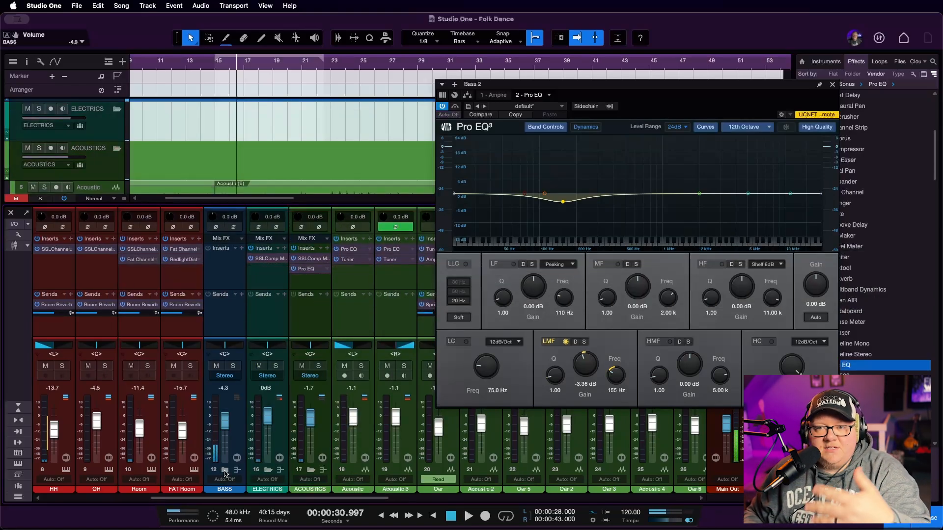
{"action": "scroll", "coordinate": [198, 166], "scroll_direction": "up", "scroll_amount": 2}
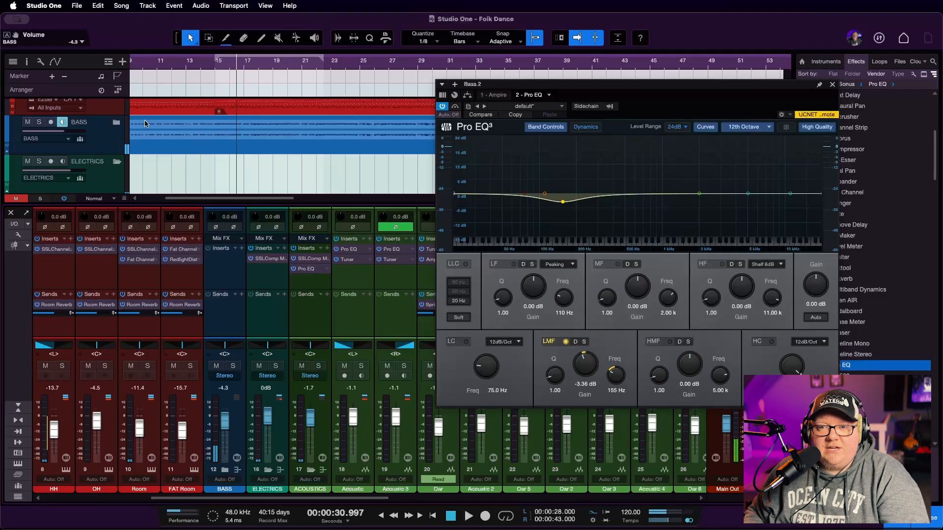
{"action": "left_click", "coordinate": [225, 470]}
{"action": "scroll", "coordinate": [221, 147], "scroll_direction": "down", "scroll_amount": 1}
{"action": "scroll", "coordinate": [221, 147], "scroll_direction": "down", "scroll_amount": 2}
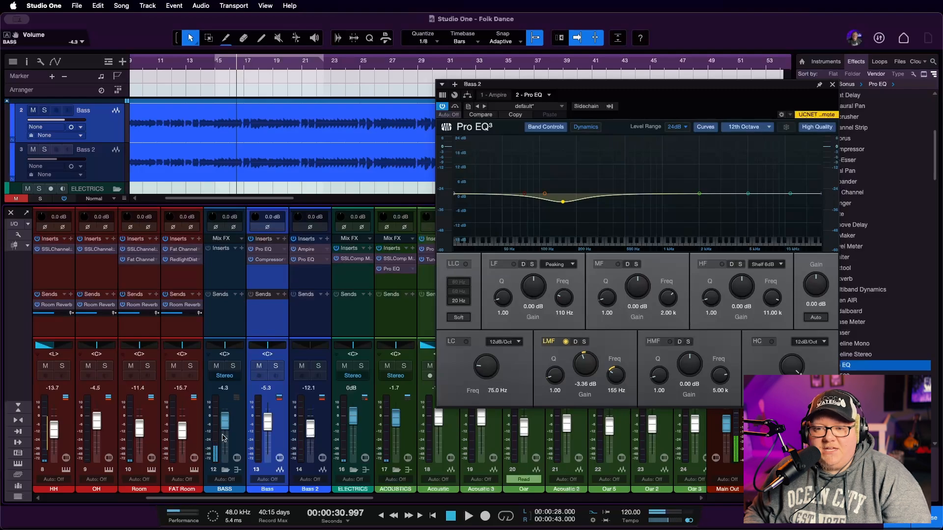
Adjust the BASS bus volume against the playing mix and settle it at -2.6 dB.
{"action": "left_click_drag", "start_coordinate": [225, 428], "coordinate": [225, 425]}
{"action": "key", "text": "super+z"}
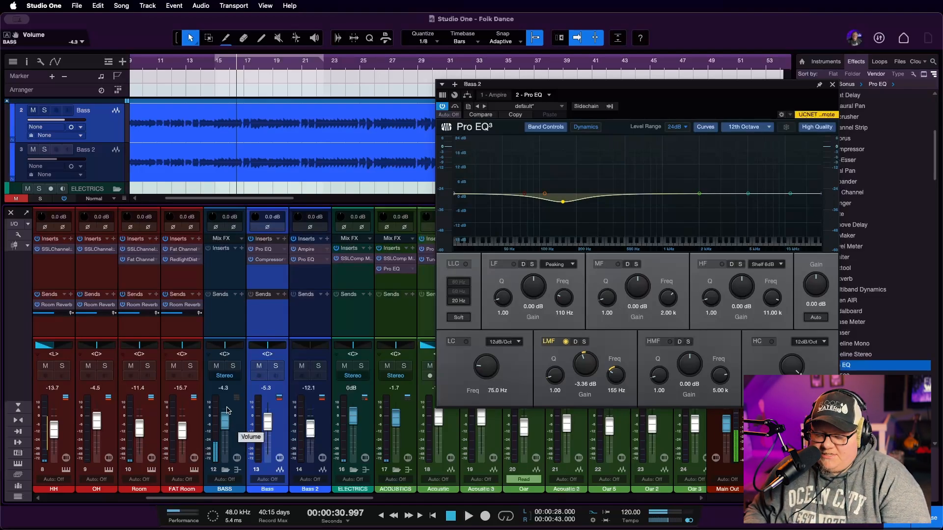
{"action": "key", "text": "space"}
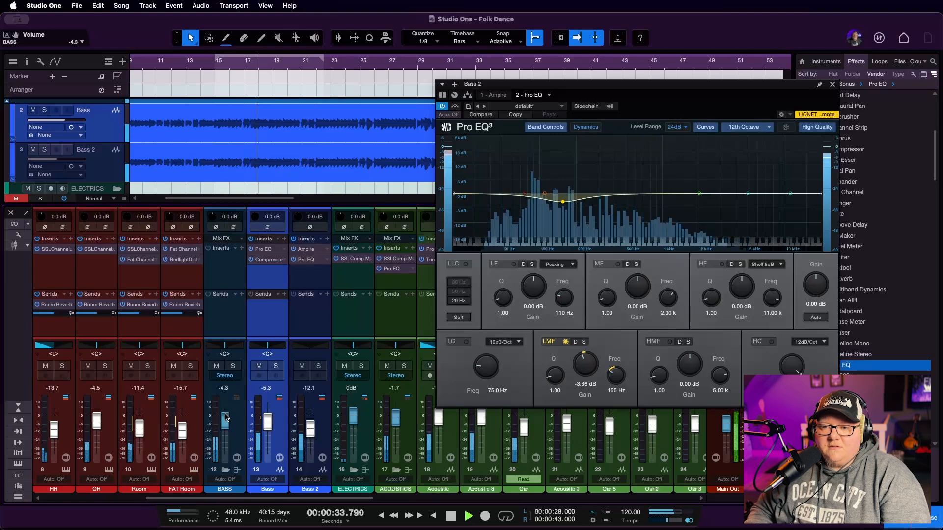
{"action": "left_click_drag", "start_coordinate": [226, 417], "coordinate": [226, 415]}
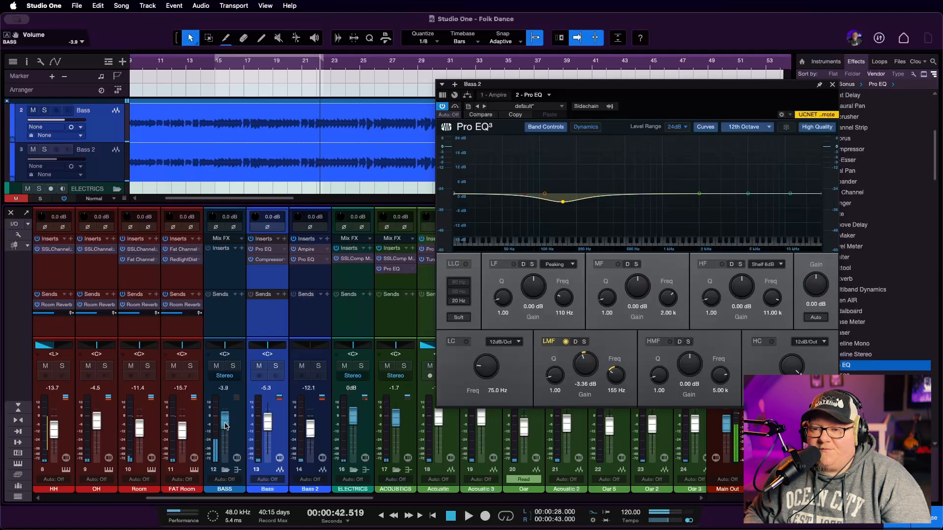
{"action": "scroll", "coordinate": [225, 426], "scroll_direction": "up", "scroll_amount": 1}
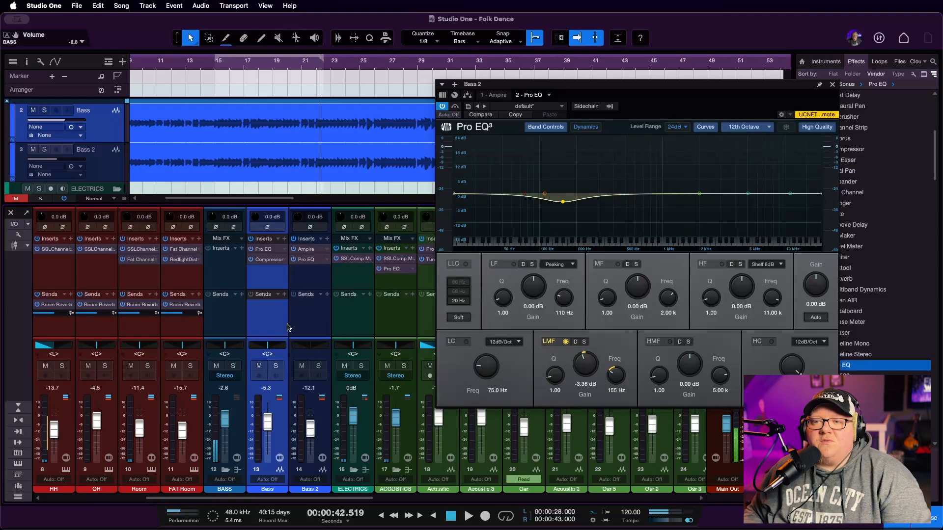
Close the Pro EQ, insert a Compressor on the BASS bus, and feed its sidechain from the Kick channel's output.
{"action": "left_click", "coordinate": [832, 85]}
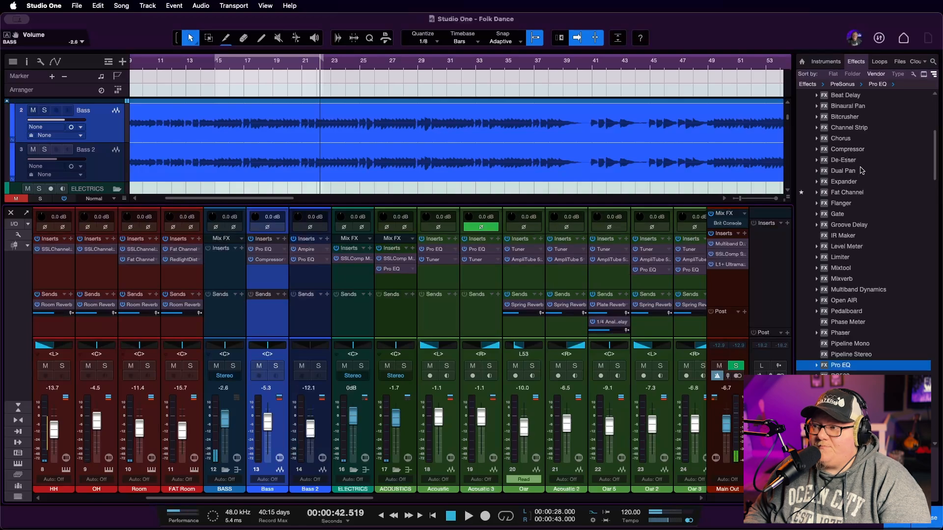
{"action": "left_click_drag", "start_coordinate": [853, 149], "coordinate": [216, 259]}
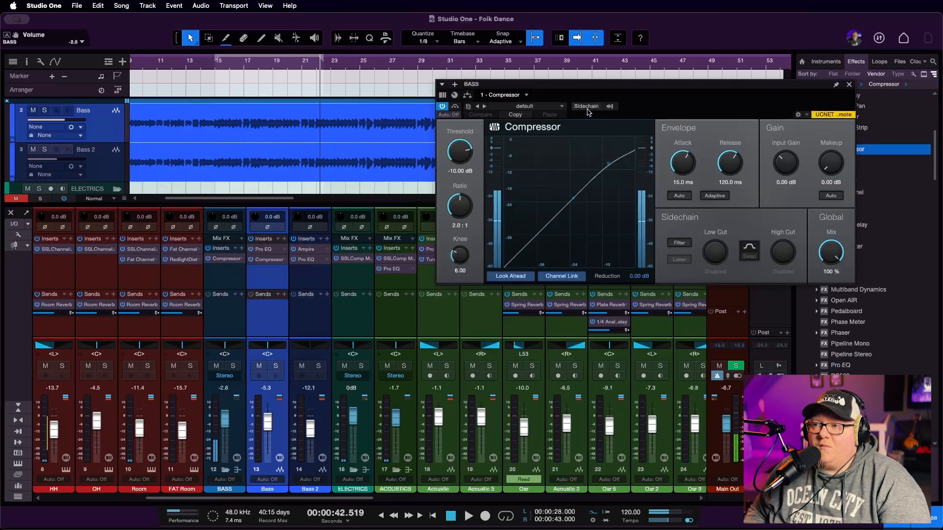
{"action": "left_click", "coordinate": [589, 107]}
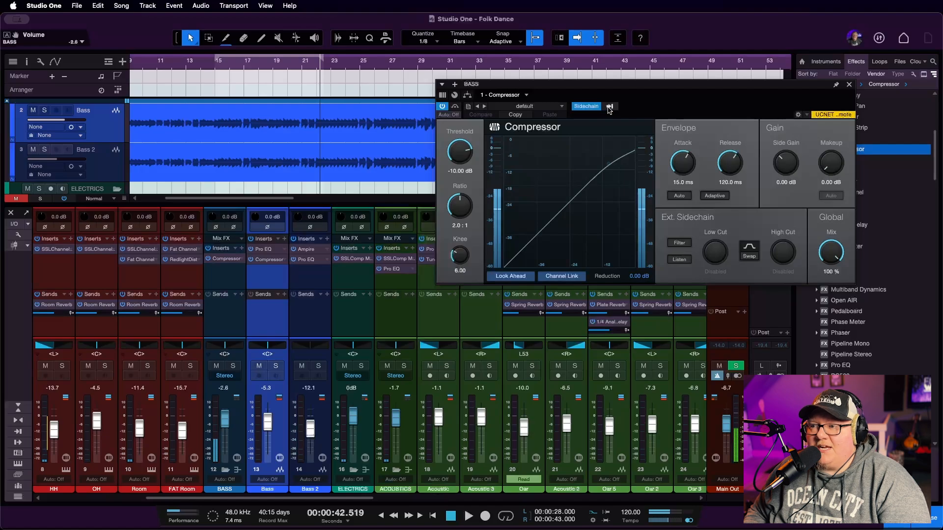
{"action": "left_click", "coordinate": [609, 106]}
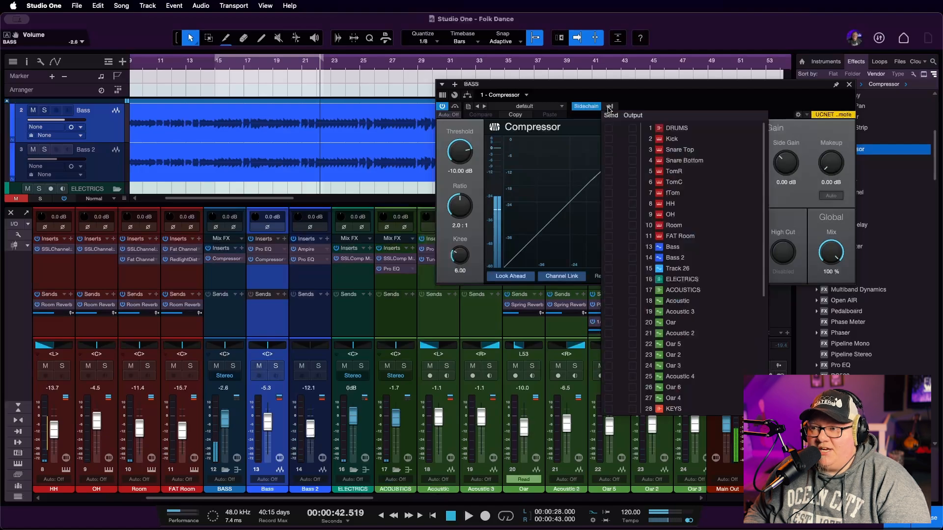
{"action": "left_click", "coordinate": [633, 139]}
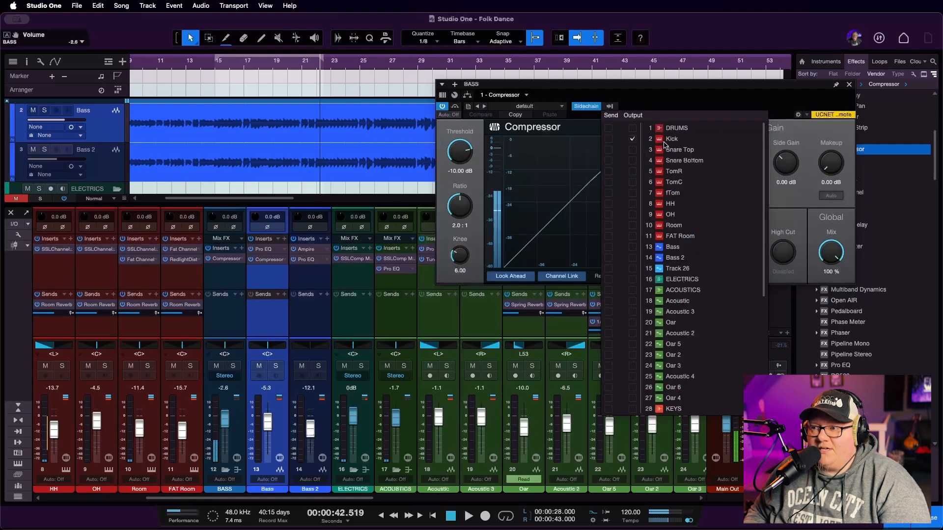
{"action": "left_click", "coordinate": [674, 103]}
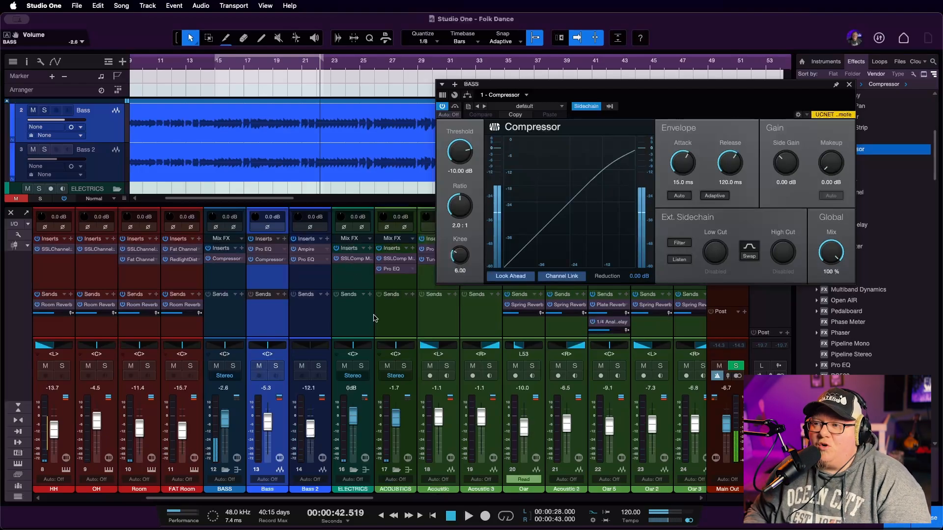
Set the BASS bus Compressor's attack to 10 ms and its release to 10 ms.
{"action": "left_click", "coordinate": [683, 184]}
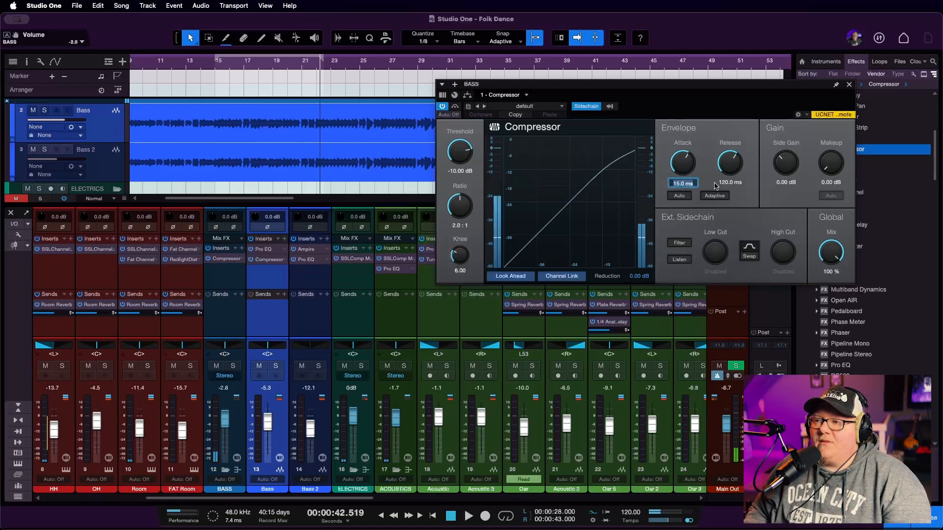
{"action": "key", "text": "BackSpace"}
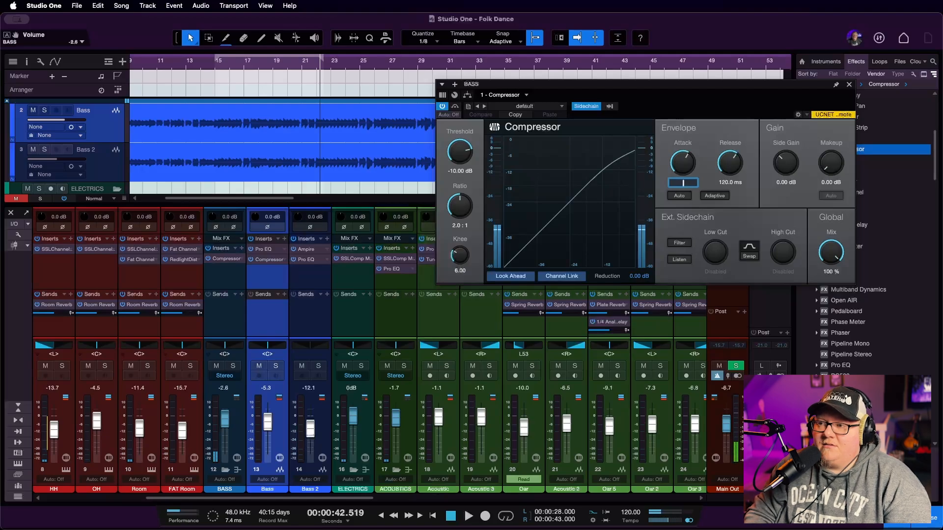
{"action": "type", "text": "10"}
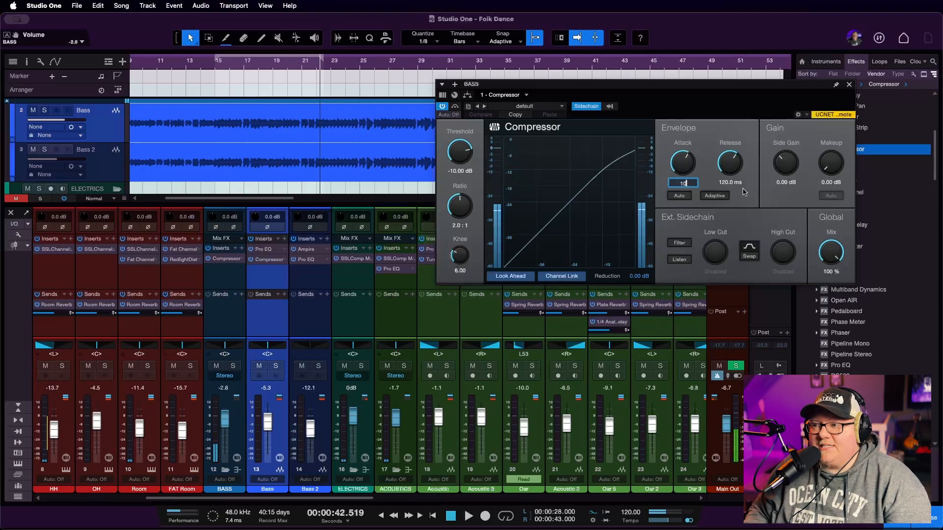
{"action": "left_click", "coordinate": [729, 183]}
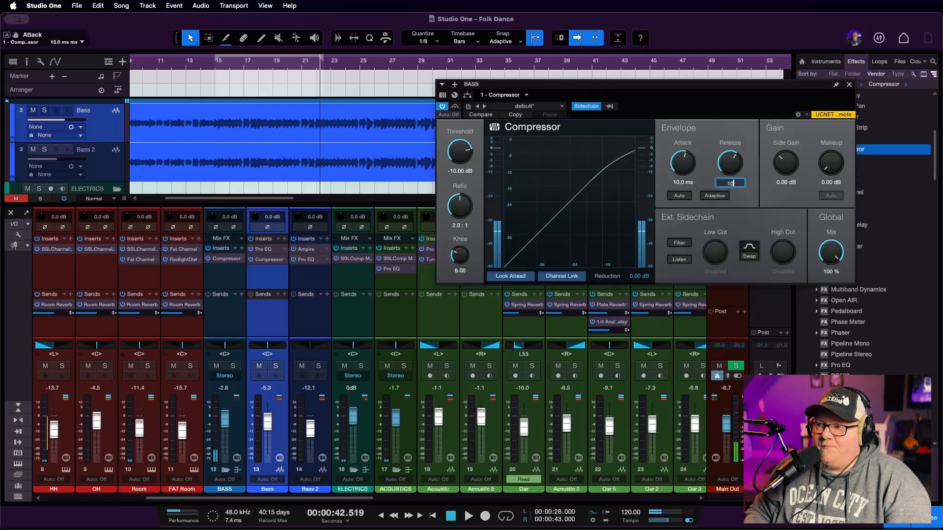
{"action": "key", "text": "Return"}
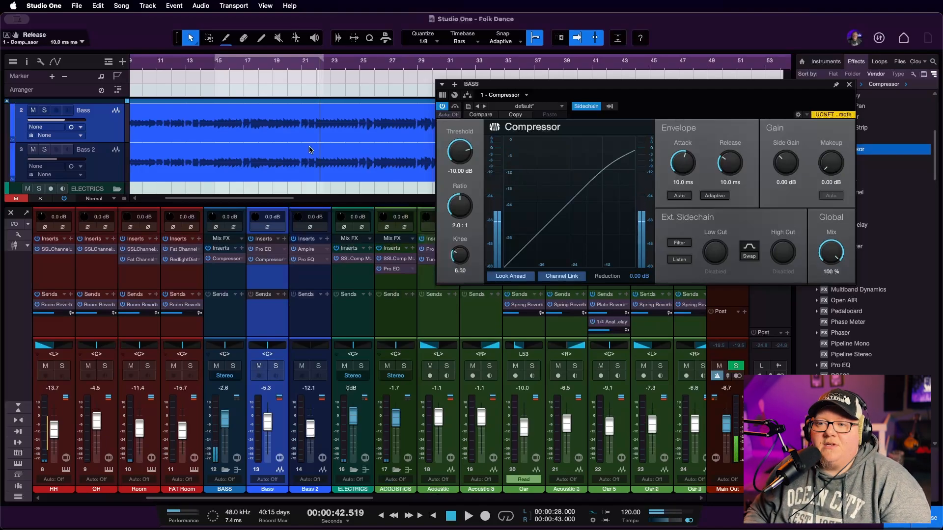
While playing from the loop start, set the BASS bus Compressor's threshold to -17.44 dB and makeup gain to 2.40 dB.
{"action": "key", "text": "KP_1"}
{"action": "key", "text": "space"}
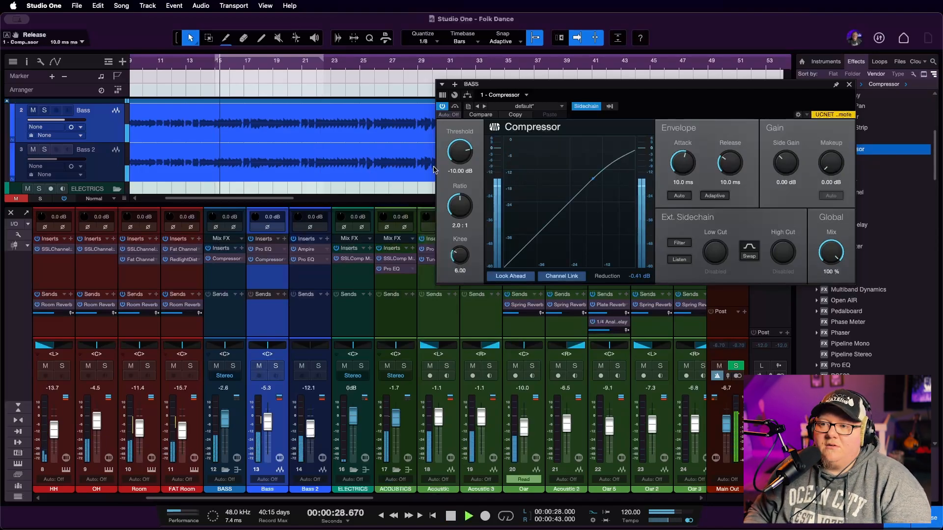
{"action": "left_click_drag", "start_coordinate": [453, 153], "coordinate": [455, 179]}
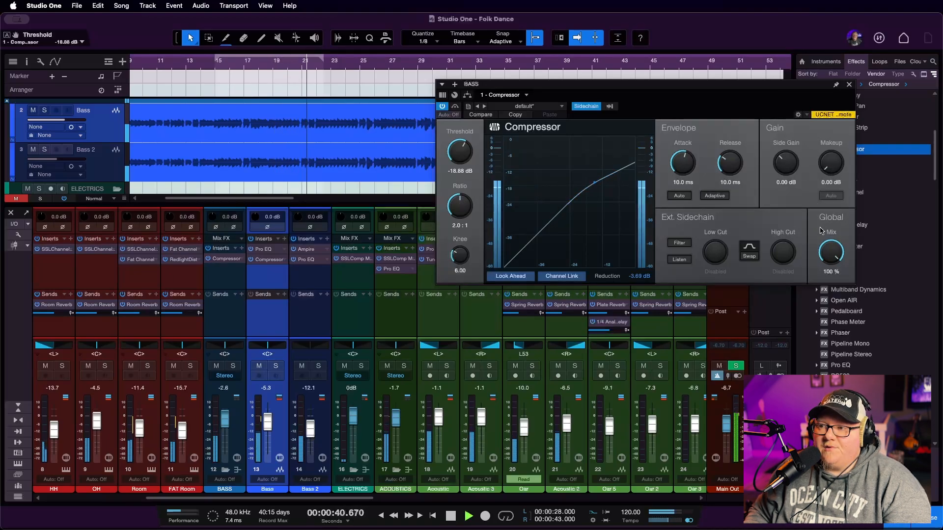
{"action": "left_click_drag", "start_coordinate": [831, 163], "coordinate": [831, 156]}
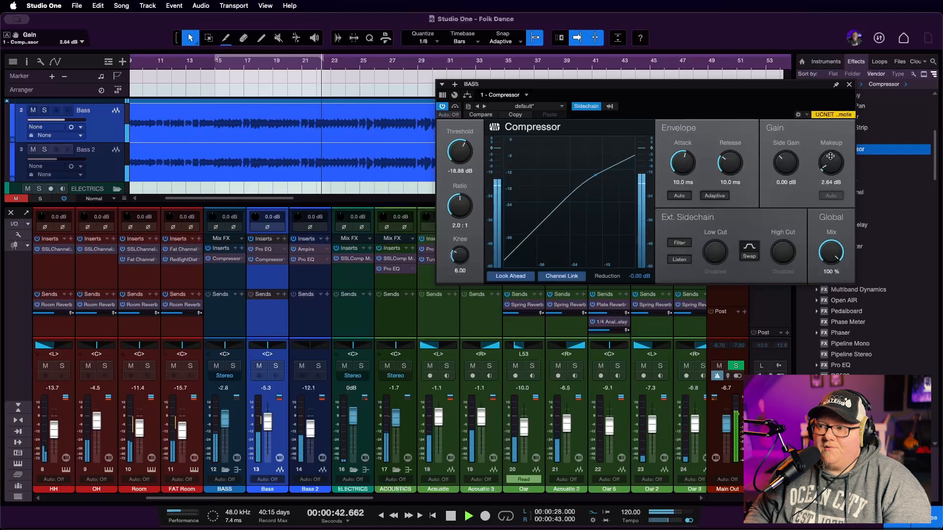
{"action": "scroll", "coordinate": [831, 156], "scroll_direction": "up", "scroll_amount": 2}
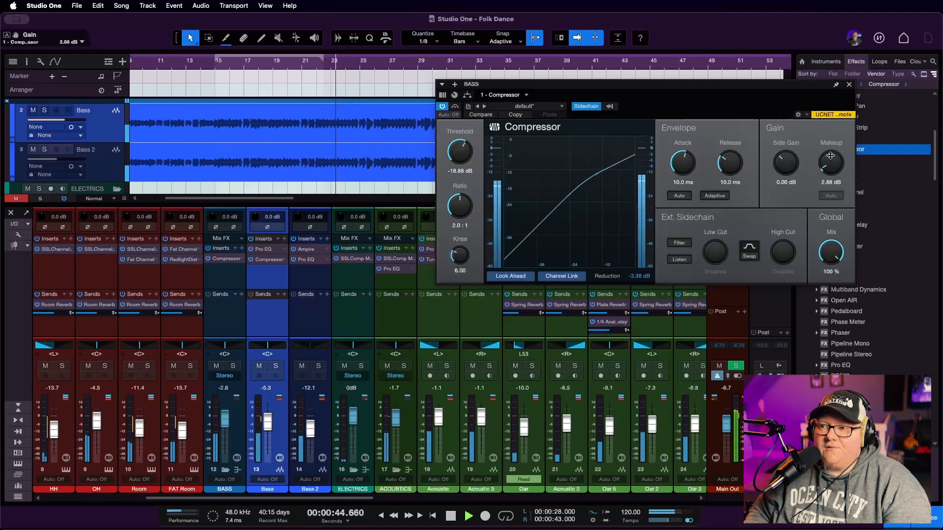
{"action": "scroll", "coordinate": [830, 156], "scroll_direction": "down", "scroll_amount": 3}
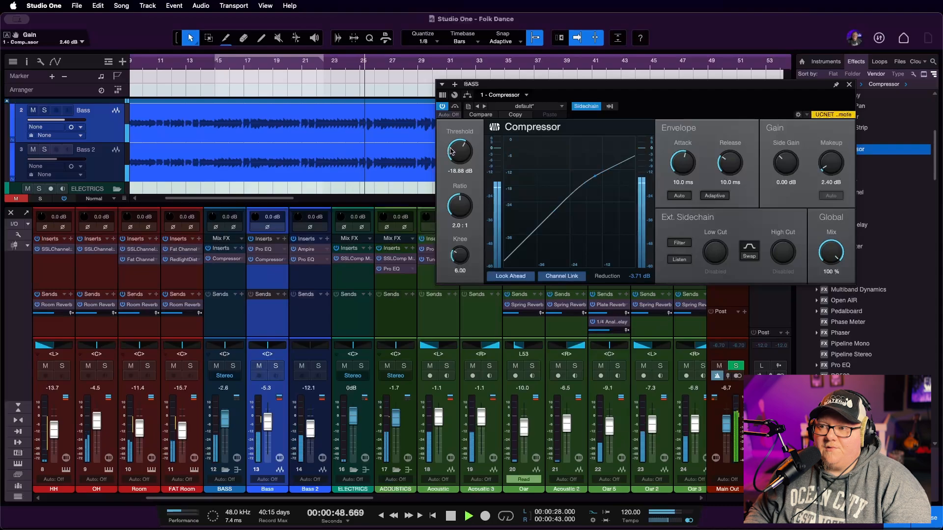
{"action": "scroll", "coordinate": [450, 148], "scroll_direction": "up", "scroll_amount": 6}
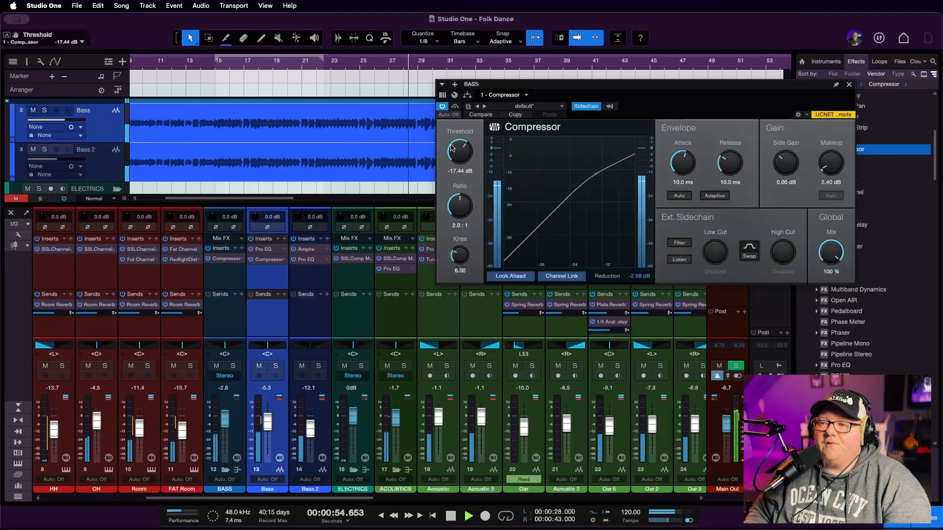
{"action": "key", "text": "space"}
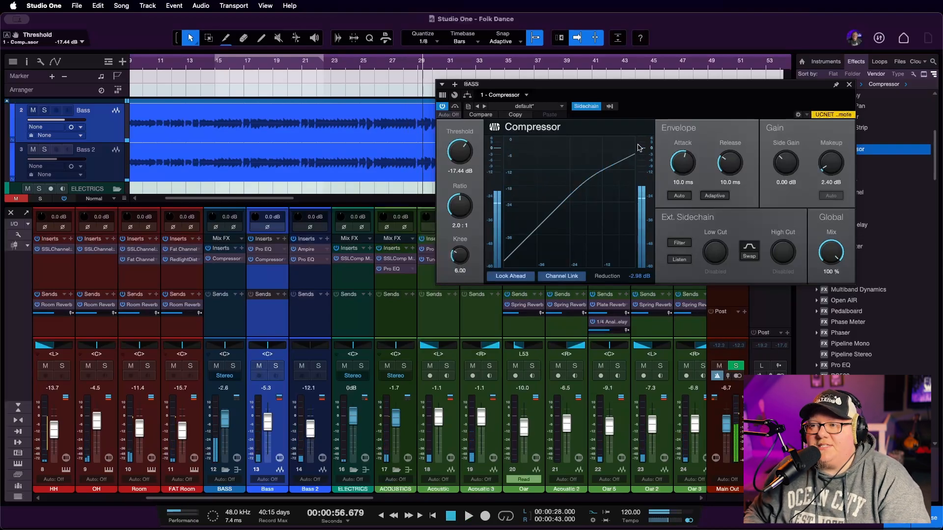